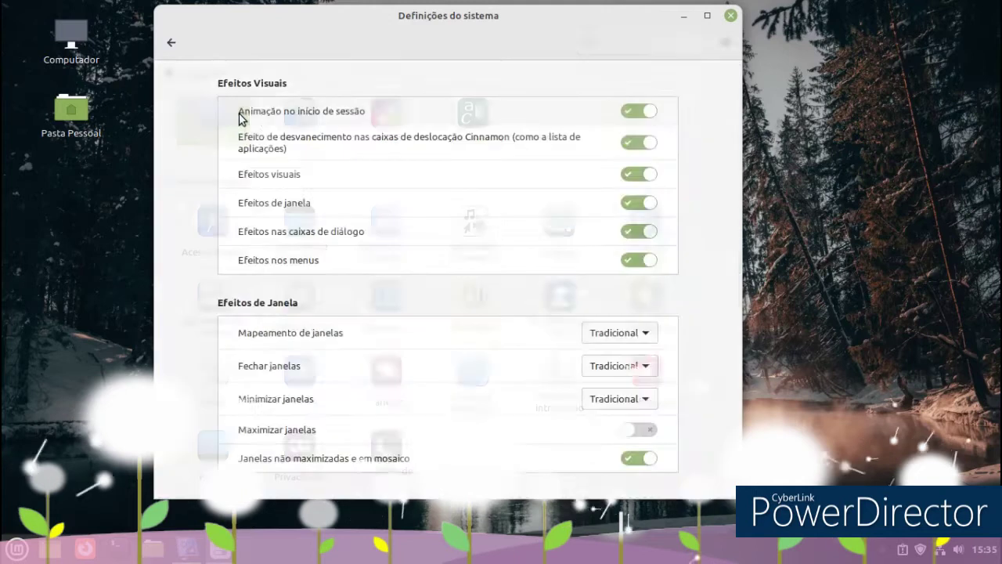
Look at the available desktop backgrounds in Fundos and open the Temas settings.
click(173, 45)
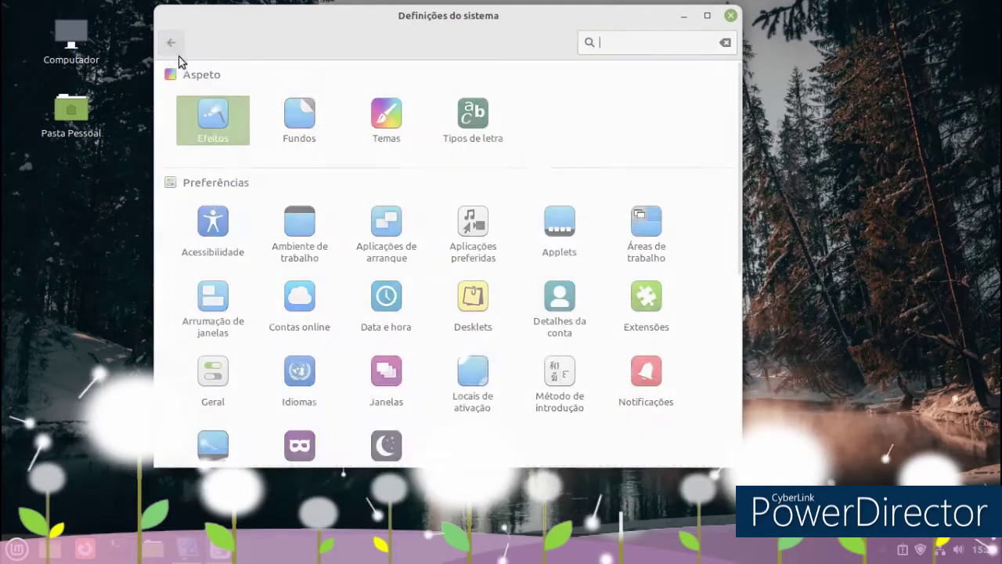
click(299, 129)
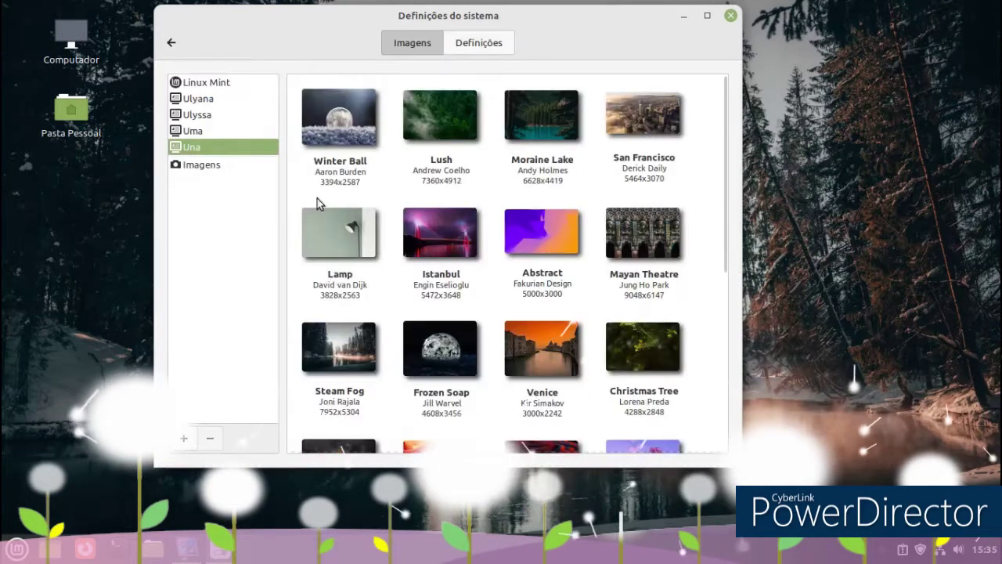
click(172, 43)
click(379, 117)
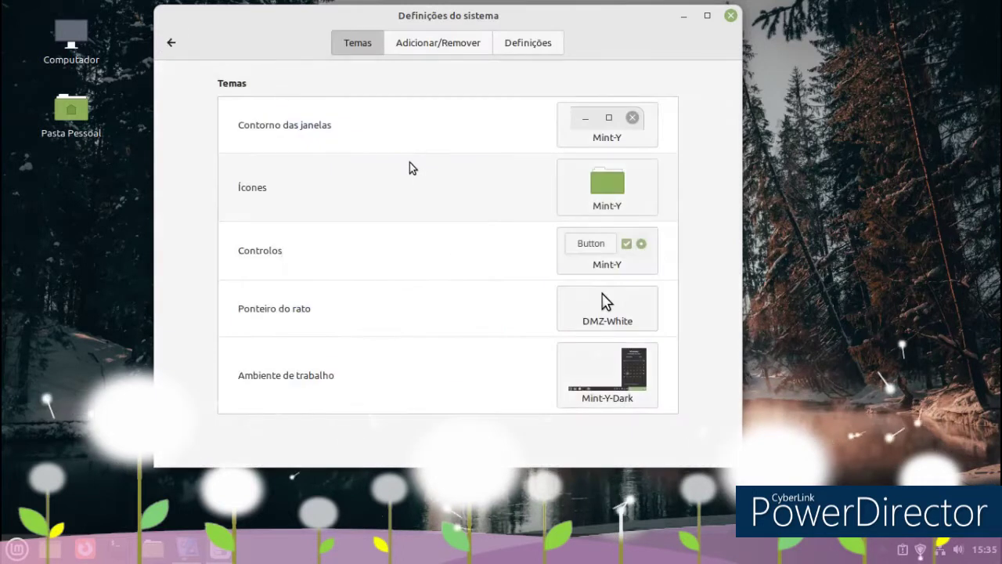
Browse the window border and Ambiente de trabalho theme choices without picking one.
click(591, 132)
click(607, 391)
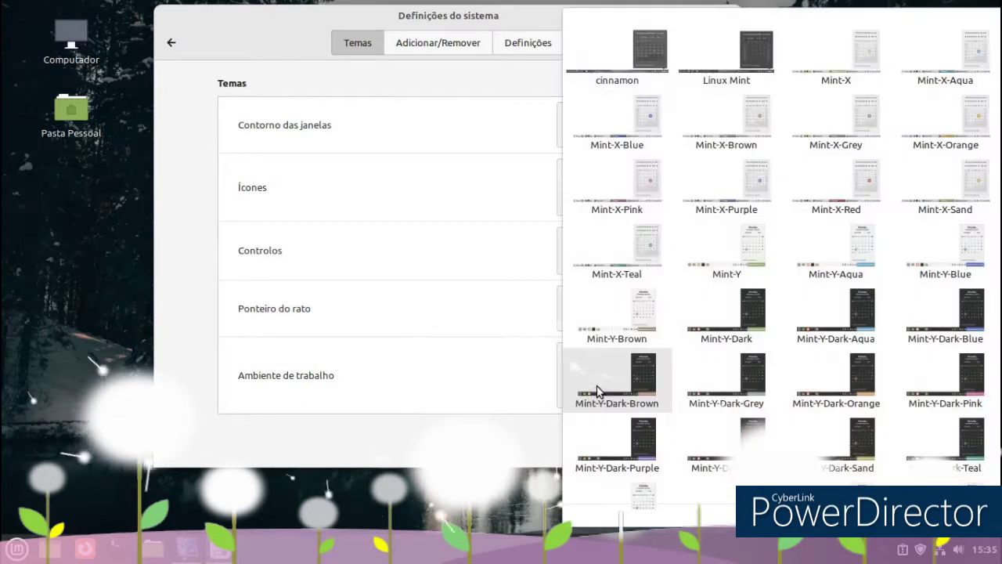
scroll(733, 180, down, 2)
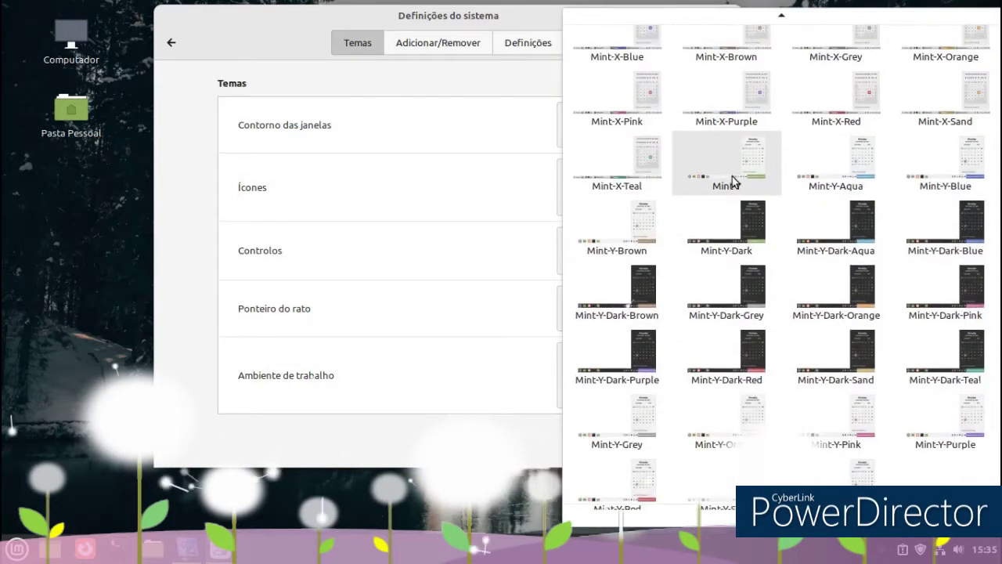
scroll(734, 183, up, 3)
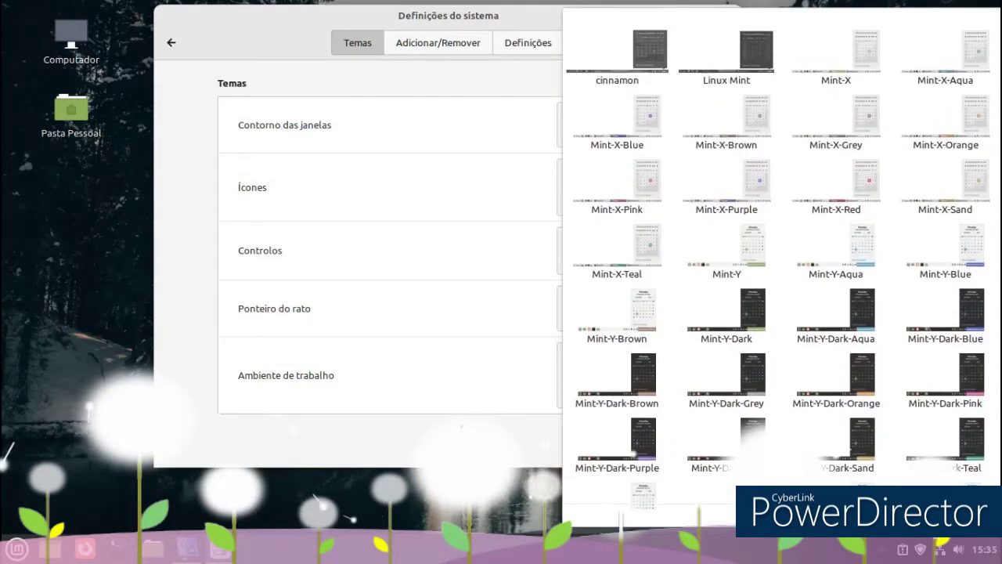
key(Escape)
Browse the downloadable themes and the additional theme options, and close the system settings.
click(431, 46)
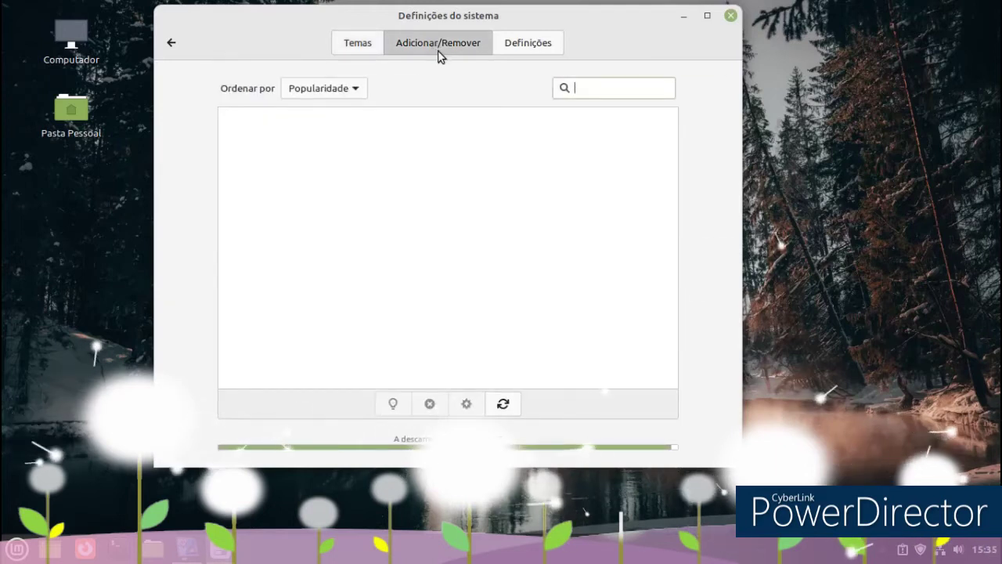
scroll(439, 133, down, 10)
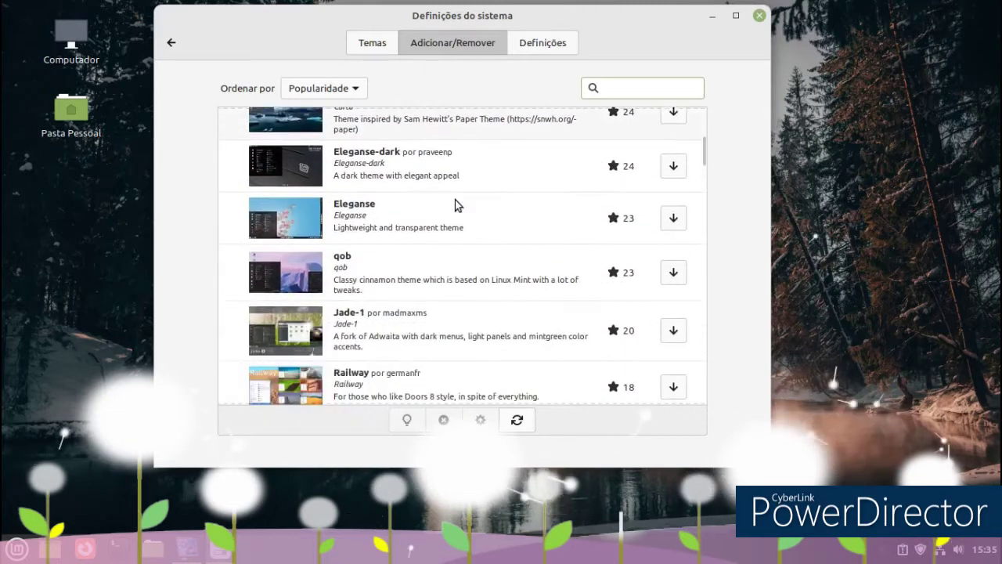
scroll(455, 200, down, 1)
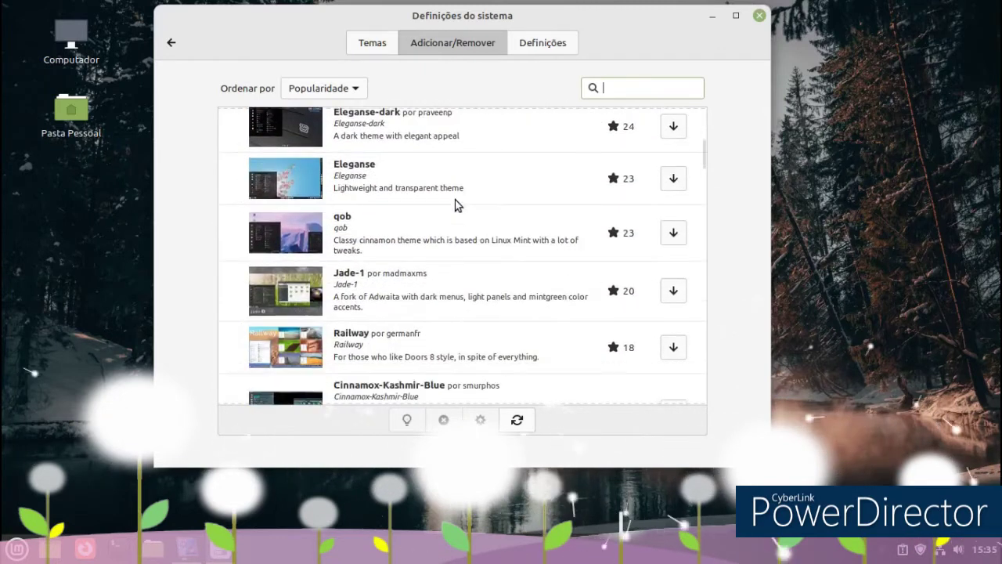
scroll(455, 203, up, 1)
click(523, 44)
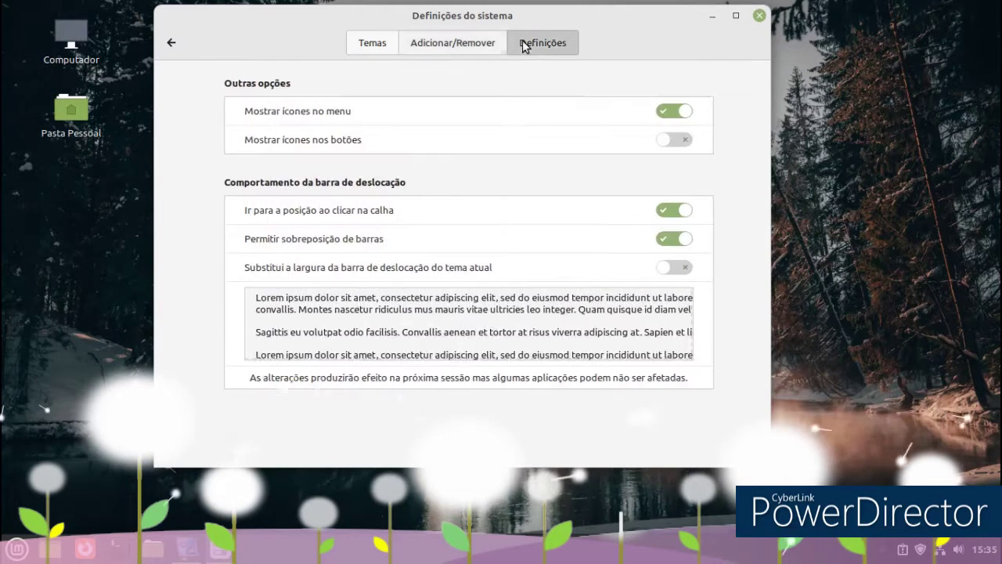
click(758, 16)
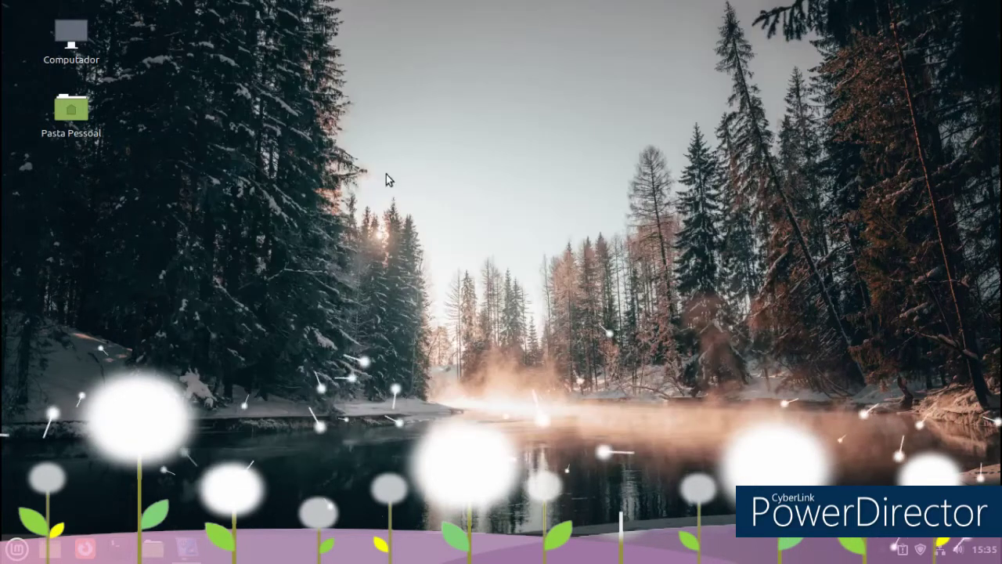
Open the application menu's configuration and enable a fixed menu height in its layout options.
click(17, 548)
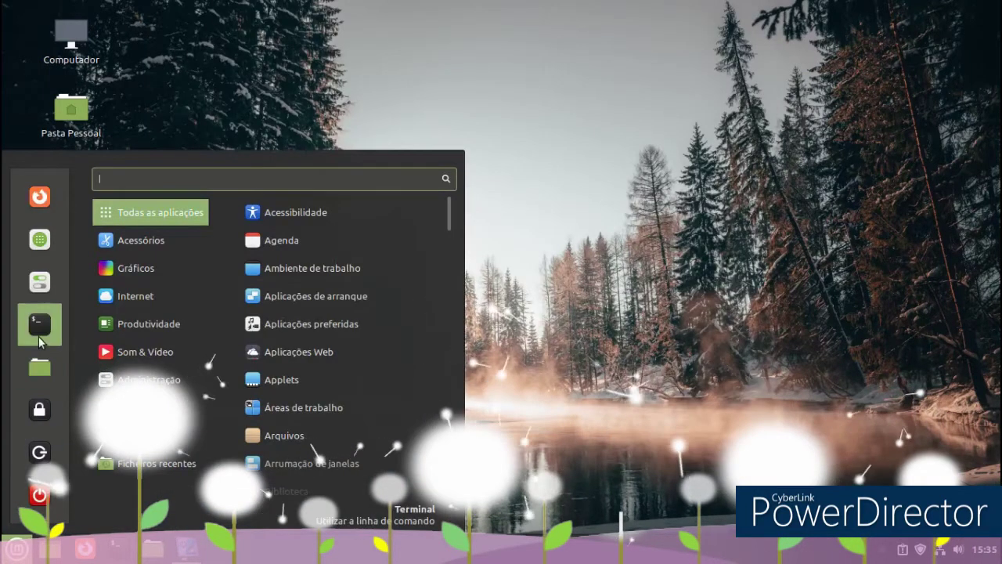
click(537, 407)
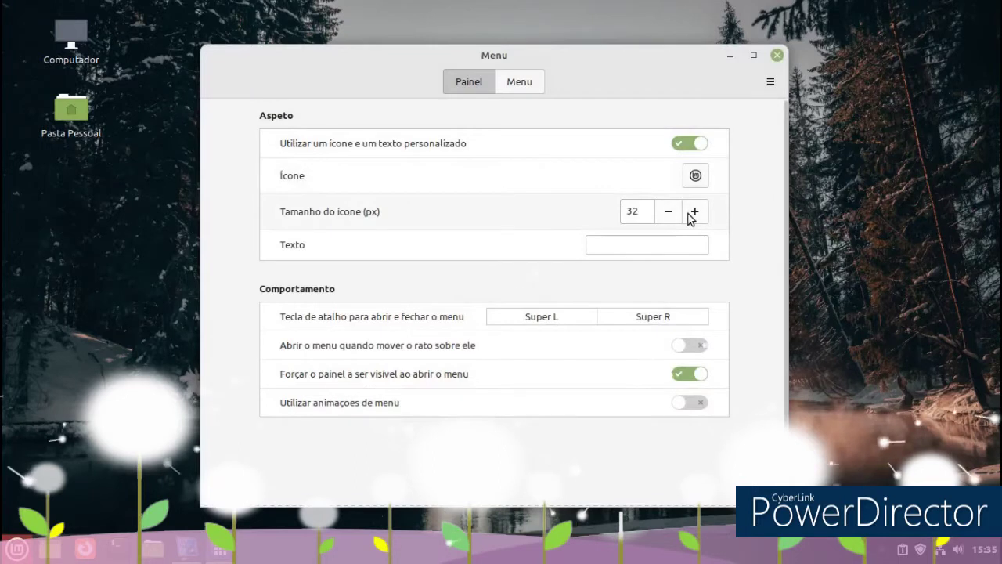
click(519, 81)
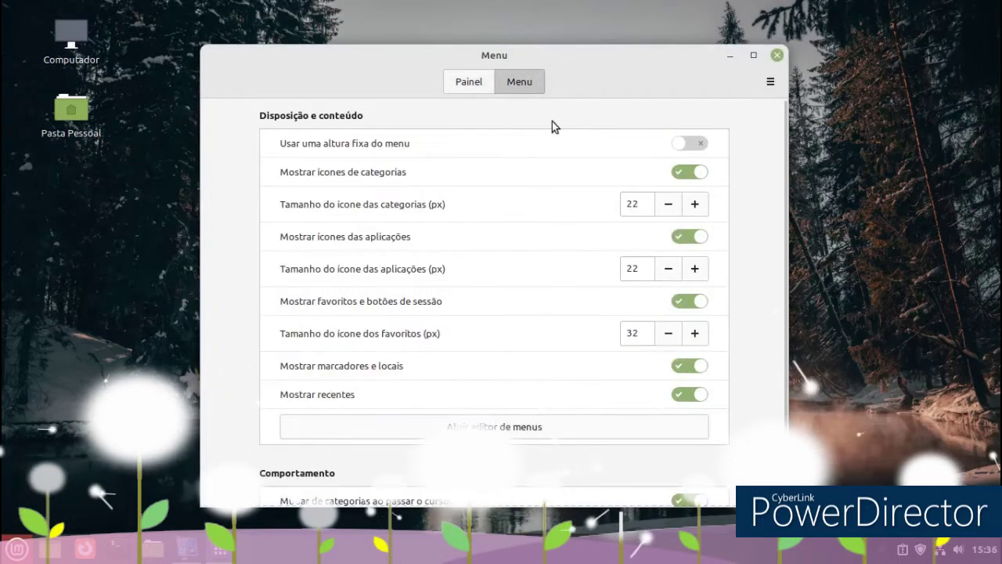
click(693, 145)
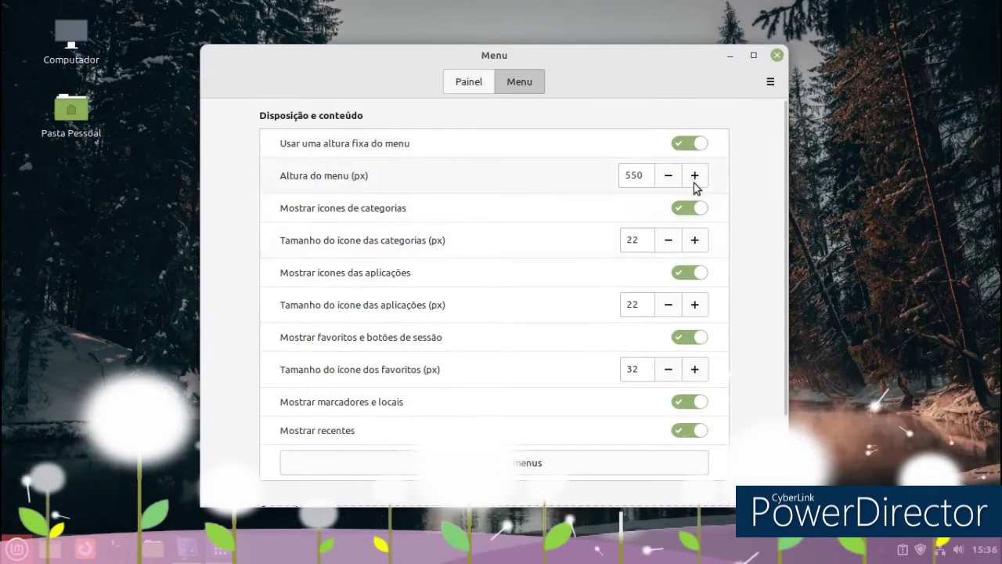
Set the application menu's height to 670 px.
click(695, 176)
click(695, 175)
click(696, 175)
click(695, 175)
click(695, 176)
click(695, 175)
click(695, 176)
click(695, 176)
click(695, 176)
click(695, 175)
click(696, 175)
click(695, 176)
Check the application menu at its new height and close the menu configuration window.
click(16, 545)
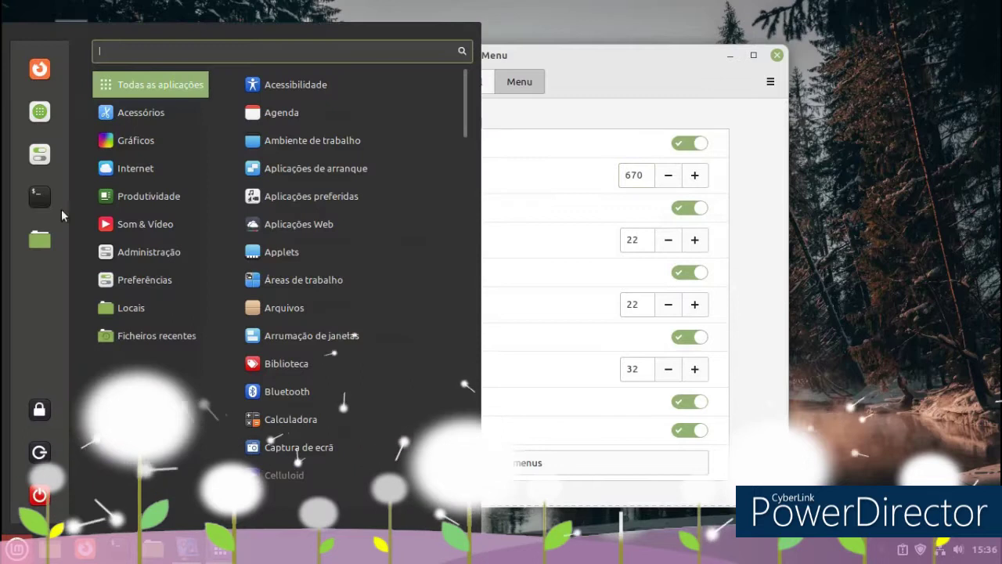
click(596, 79)
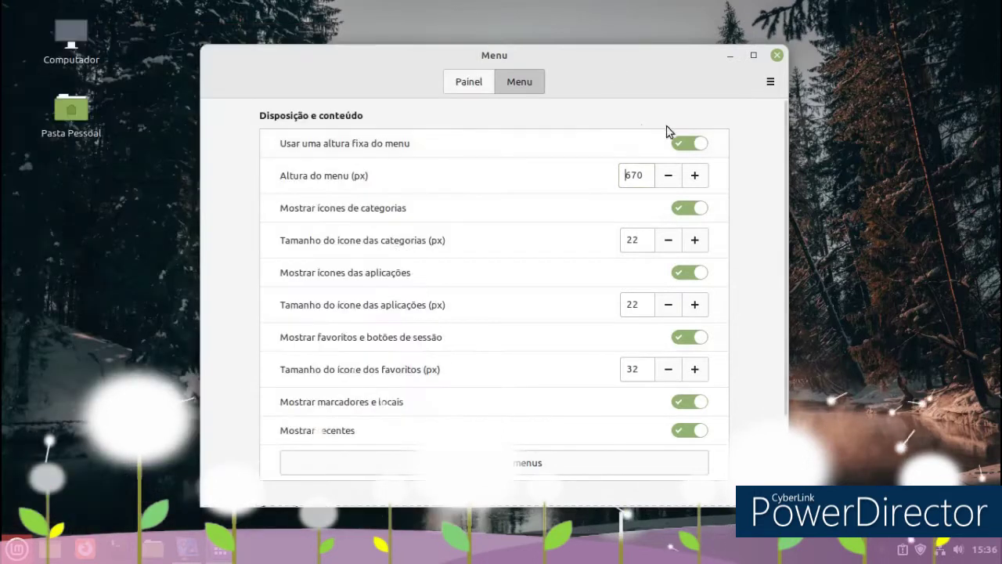
click(776, 56)
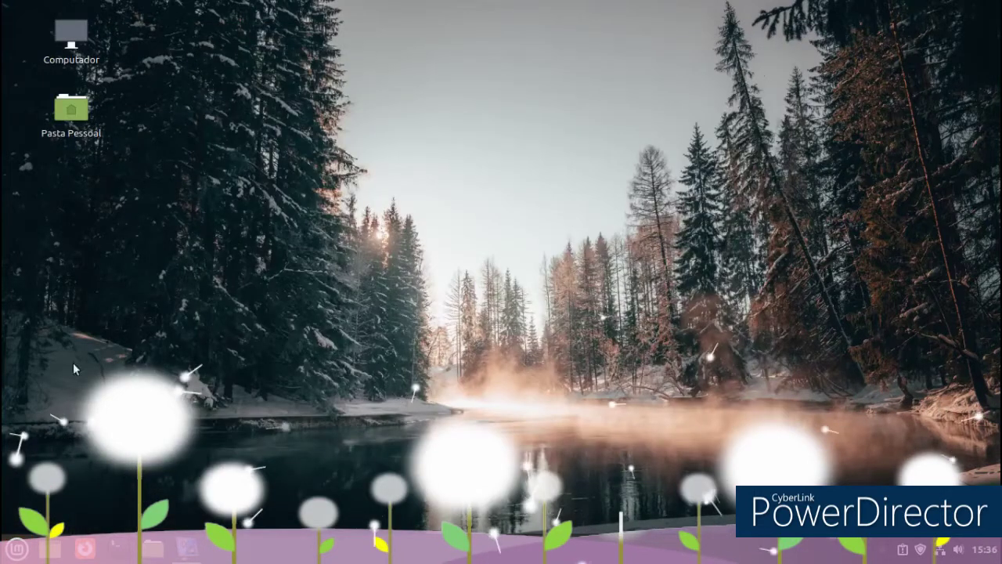
click(17, 546)
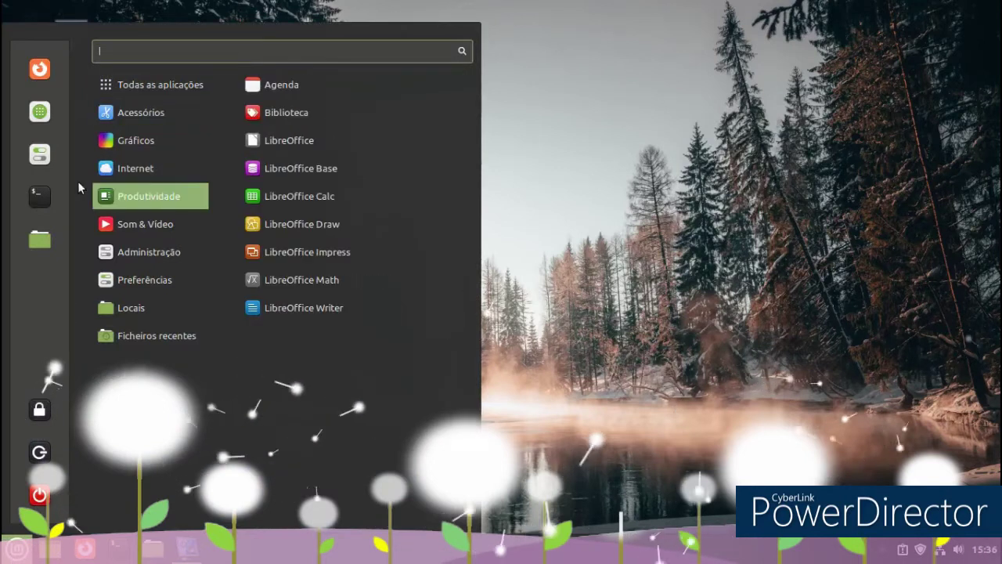
click(576, 137)
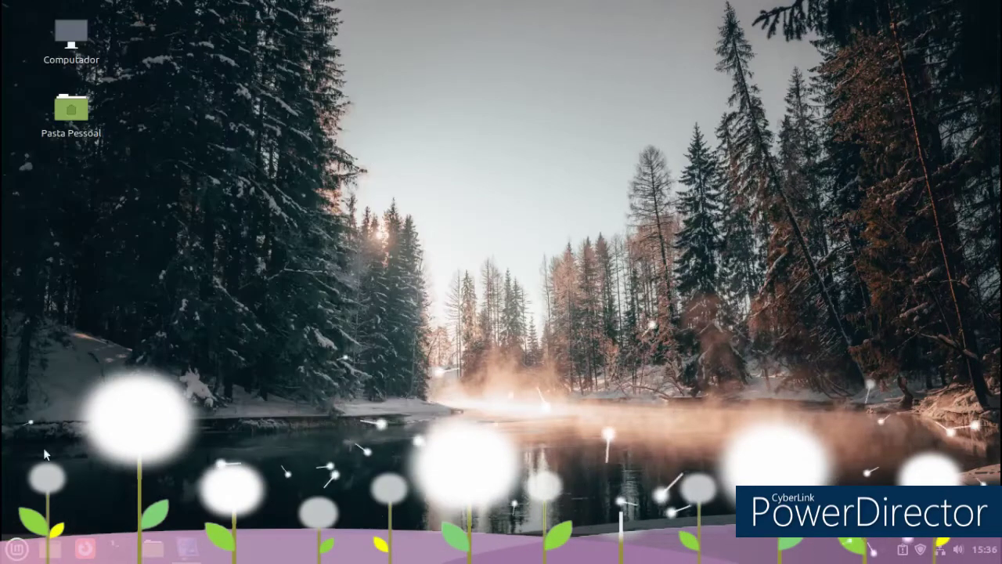
Nudge the desktop icons' horizontal grid spacing slightly toward the wide end in the desktop layout settings and close them.
right_click(313, 181)
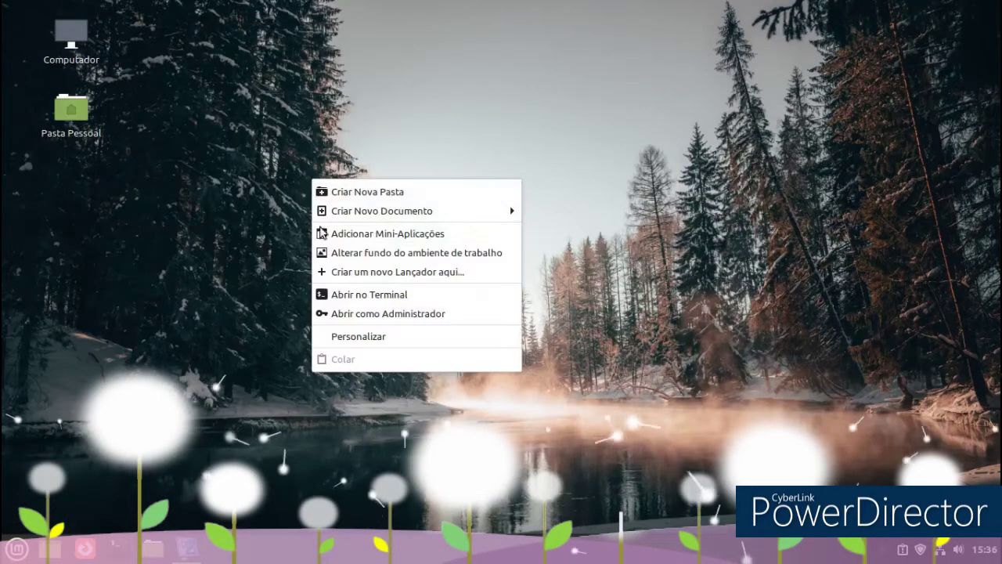
click(326, 335)
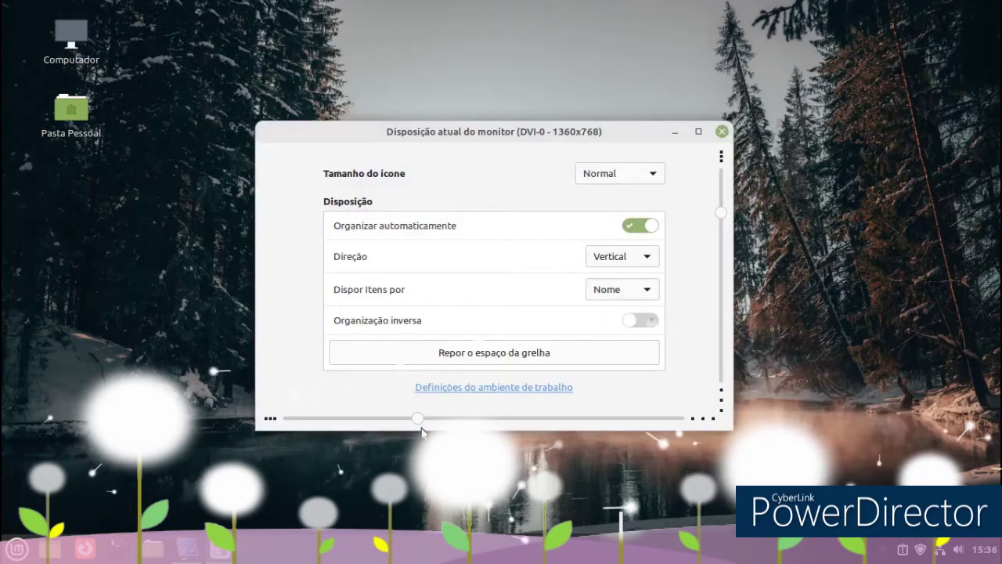
mouse_move(416, 419)
mouse_down()
mouse_move(456, 419)
mouse_move(419, 420)
mouse_up()
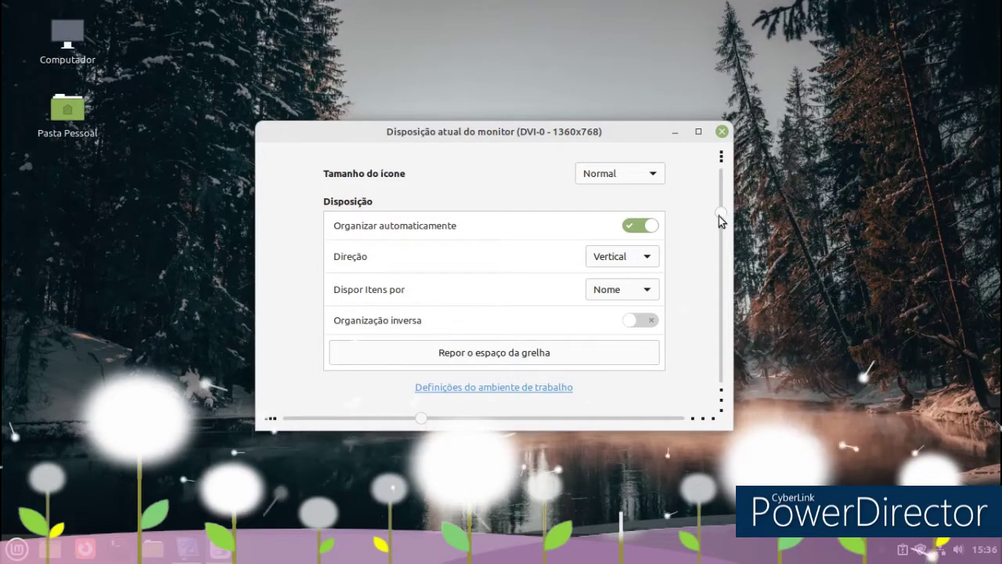
click(721, 132)
Reorder the application menu's favourites, moving system settings to the front and placing Ficheiros ahead of it.
click(17, 548)
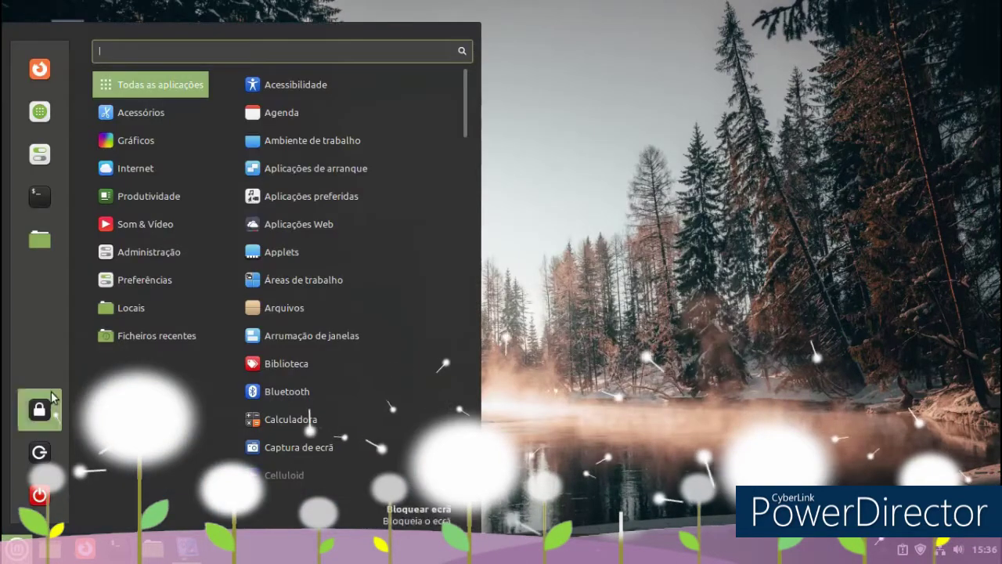
drag(36, 124, 38, 68)
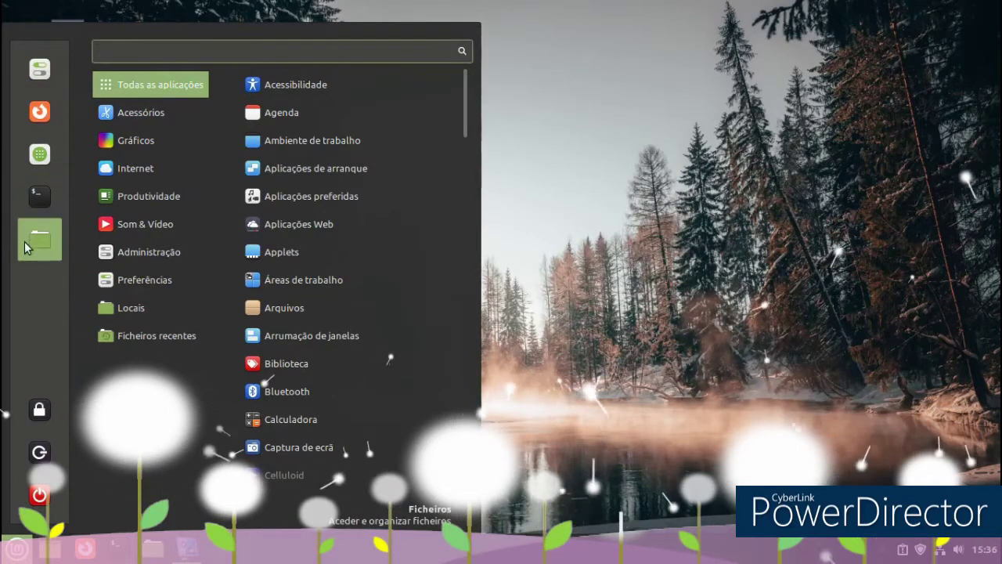
drag(24, 247, 40, 69)
Open the Gestor de programas from the menu favourites and browse its Flatpak category.
mouse_move(123, 234)
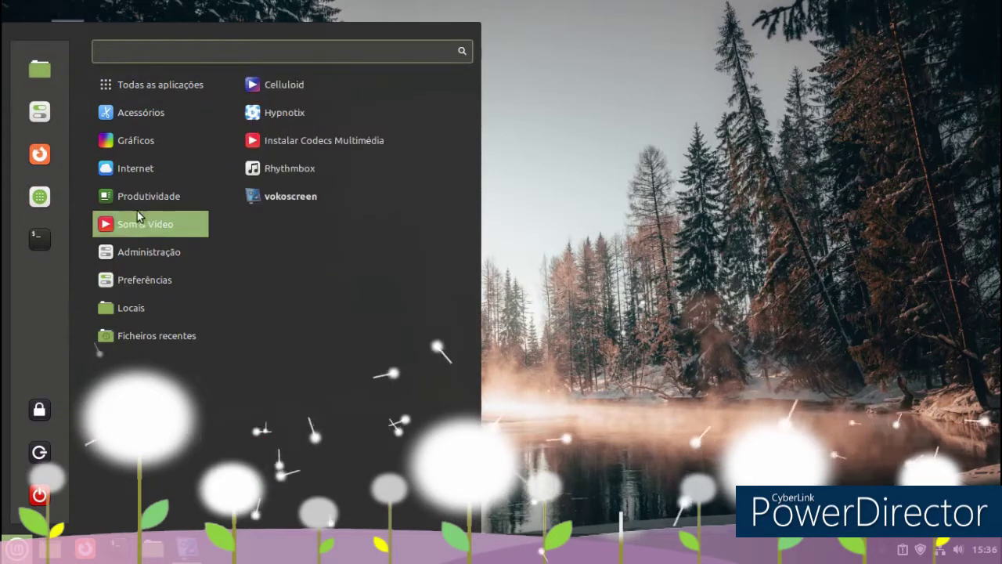
click(39, 196)
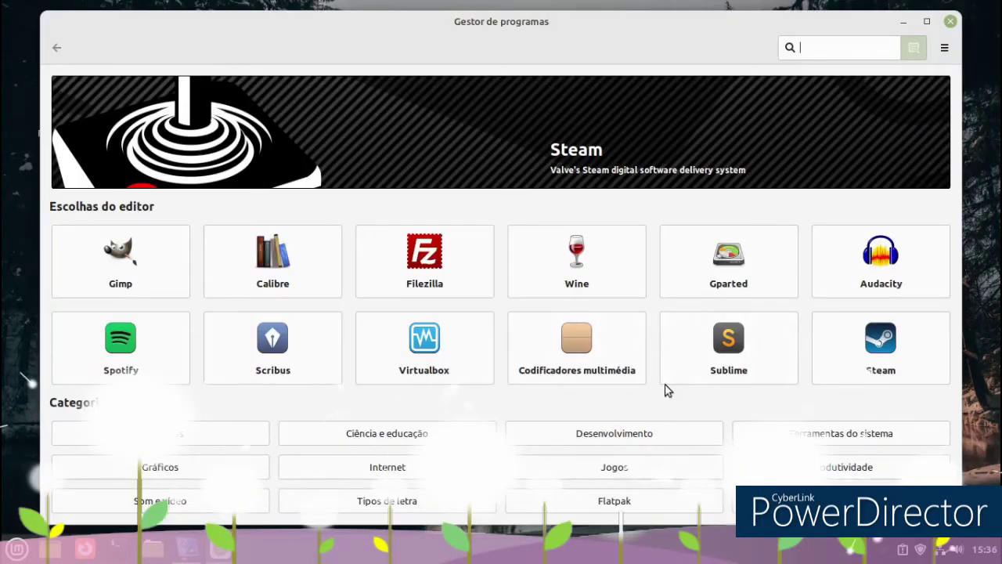
click(575, 500)
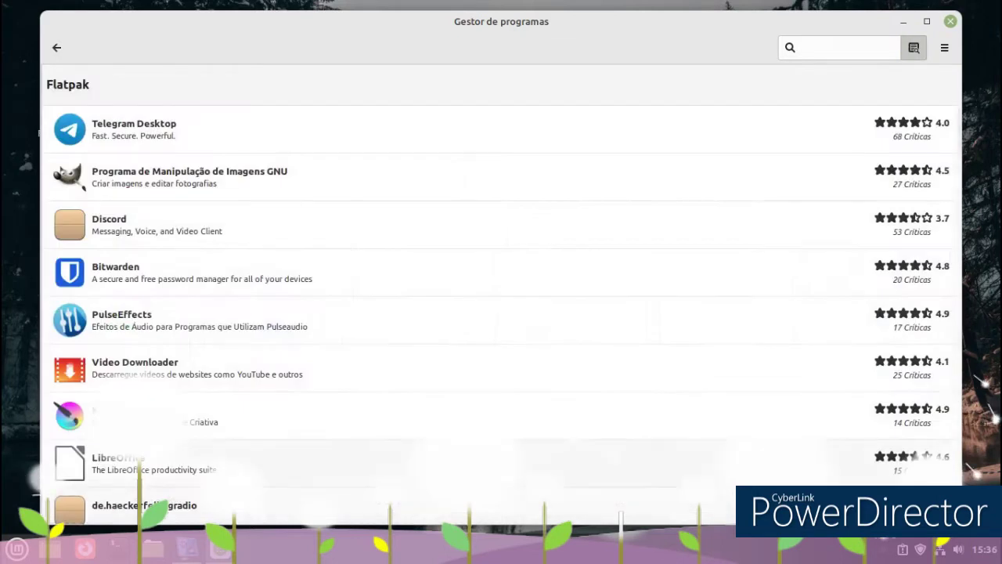
scroll(342, 266, down, 3)
scroll(341, 271, down, 1)
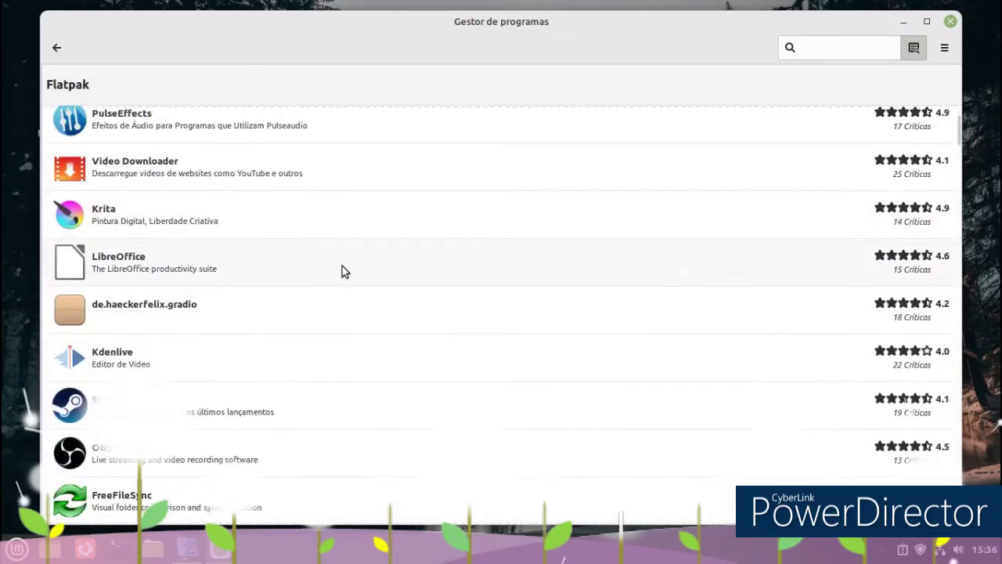
scroll(342, 272, up, 2)
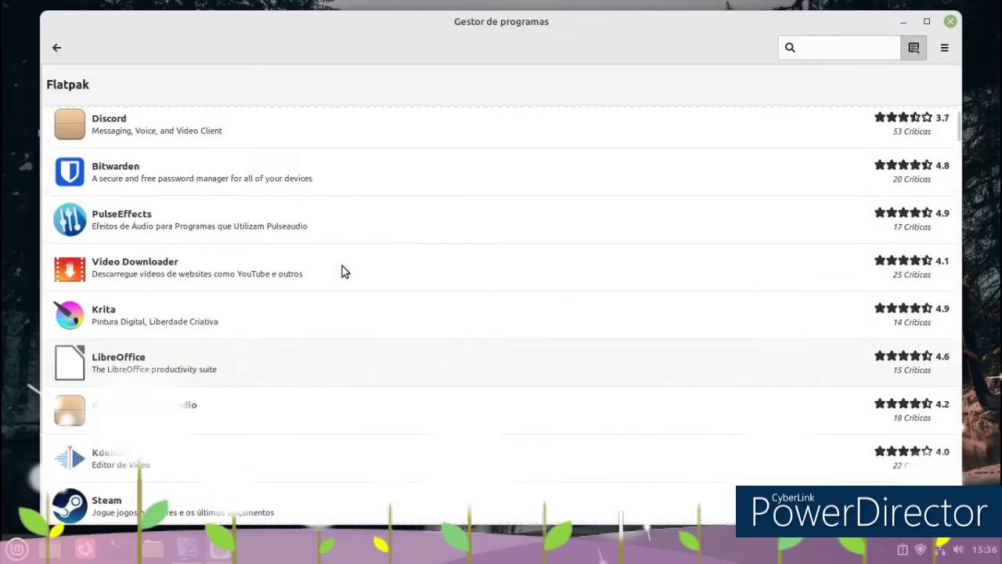
Open Krita's page in the Flatpak list and examine its reviews, details and description.
click(317, 320)
scroll(314, 317, down, 6)
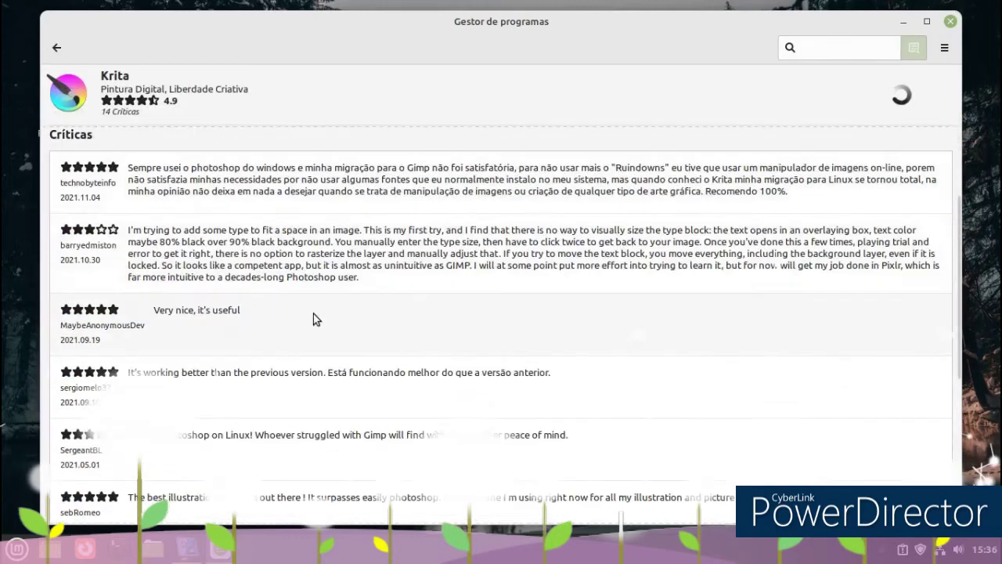
scroll(314, 311, down, 2)
scroll(314, 311, up, 7)
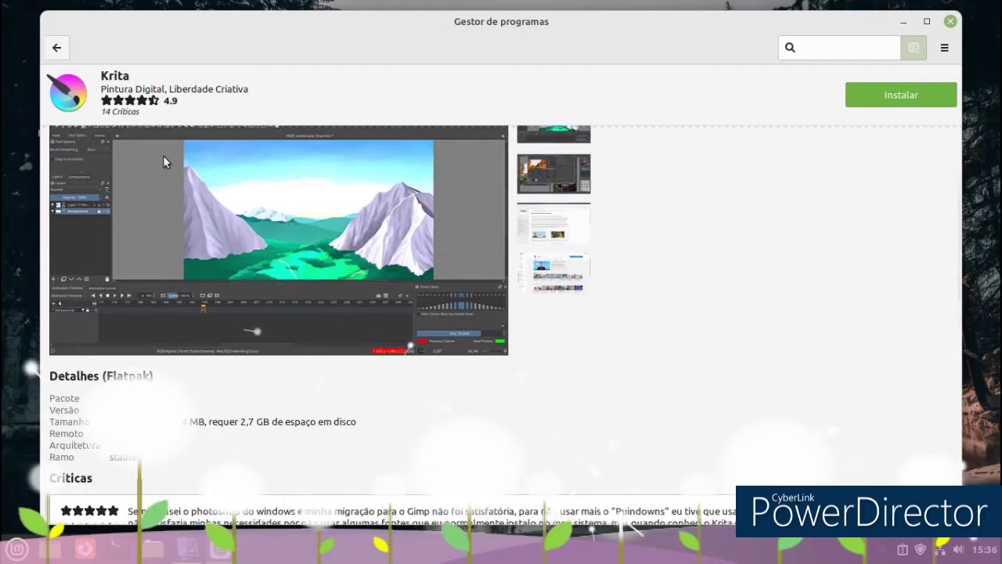
scroll(291, 324, up, 2)
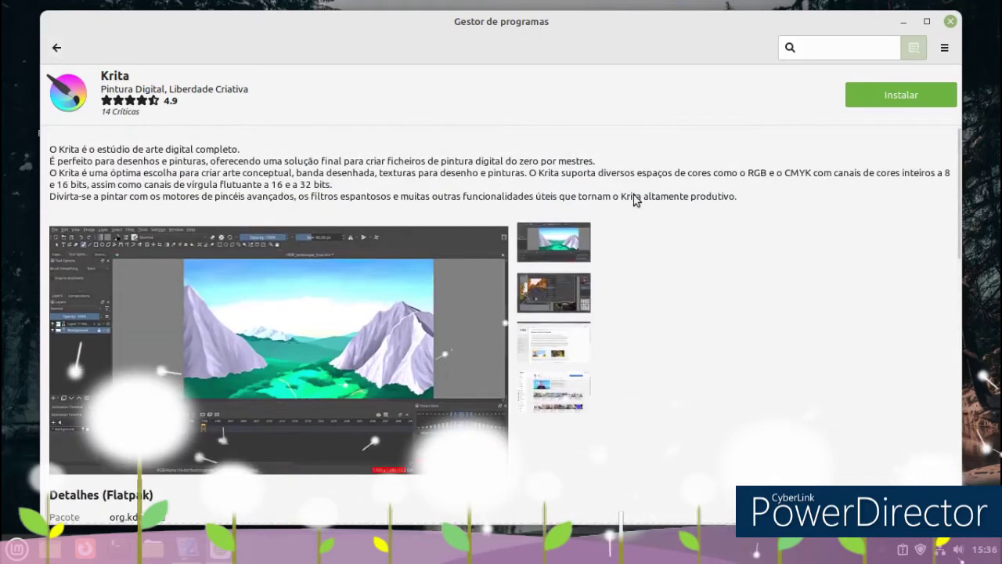
Install the Krita Flatpak, accepting the confirmation, and return to the Flatpak list.
click(891, 90)
click(656, 413)
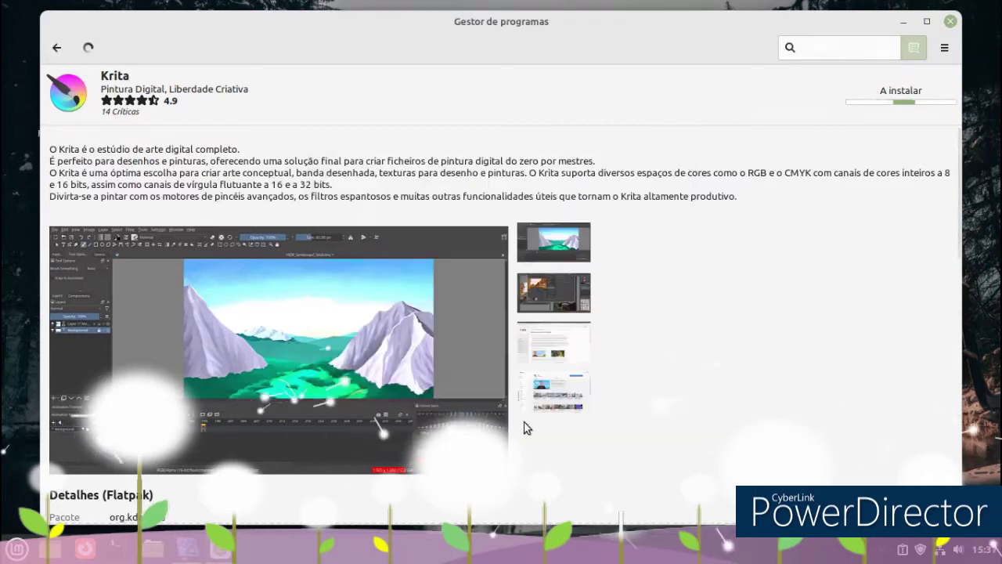
click(56, 49)
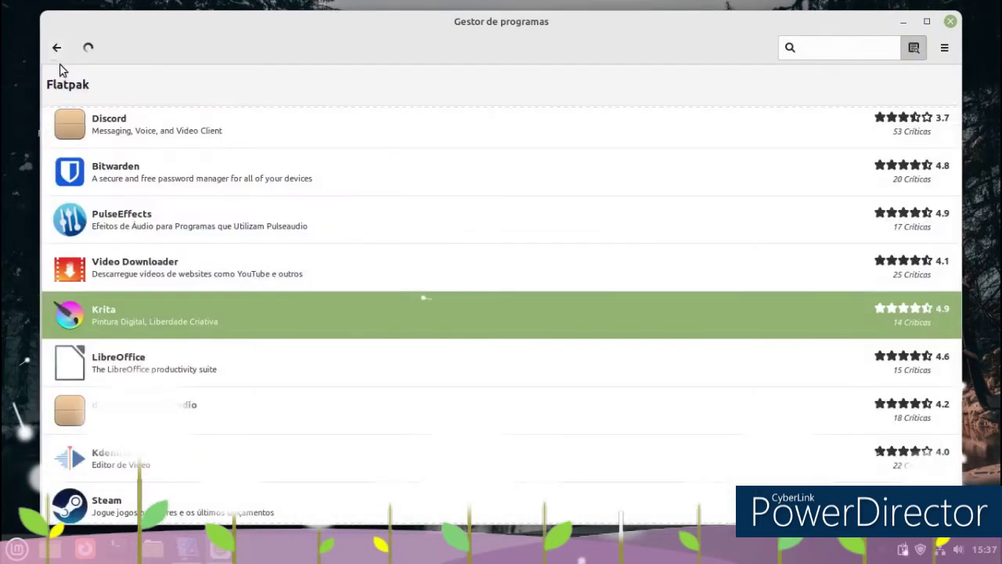
Find OBS Studio in the Flatpak list, look over its page and install it, accepting the confirmation.
scroll(308, 243, down, 5)
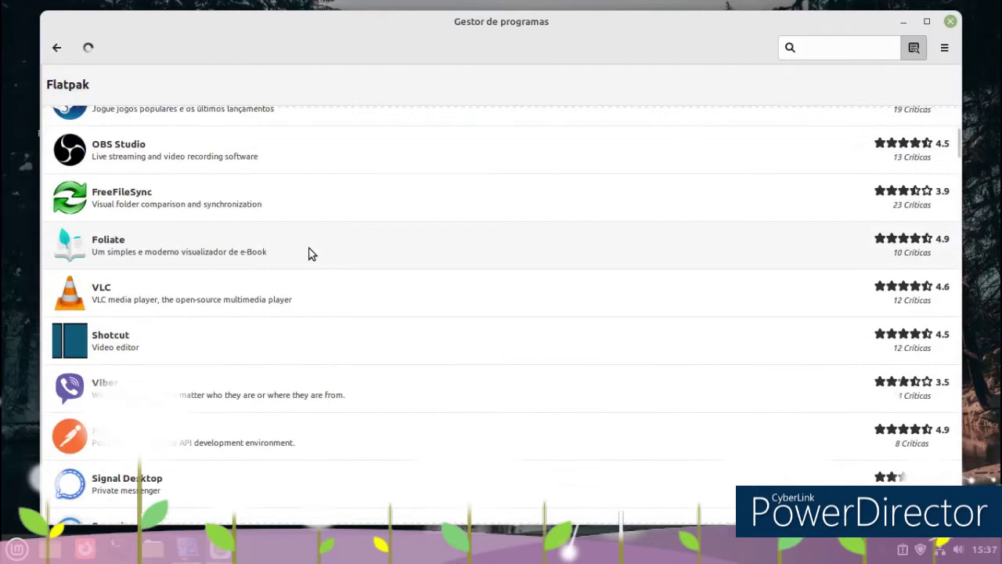
scroll(308, 253, down, 4)
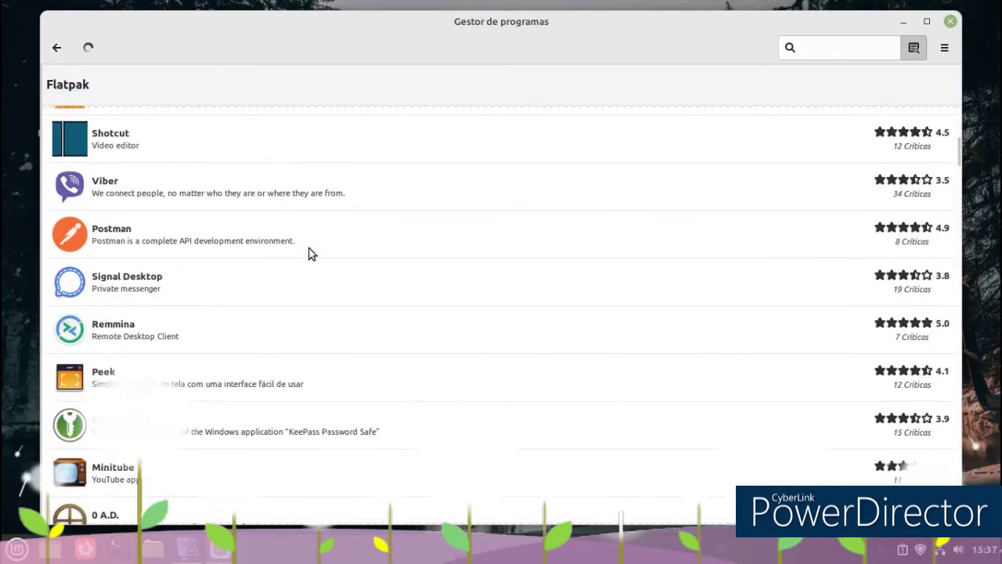
scroll(309, 253, up, 4)
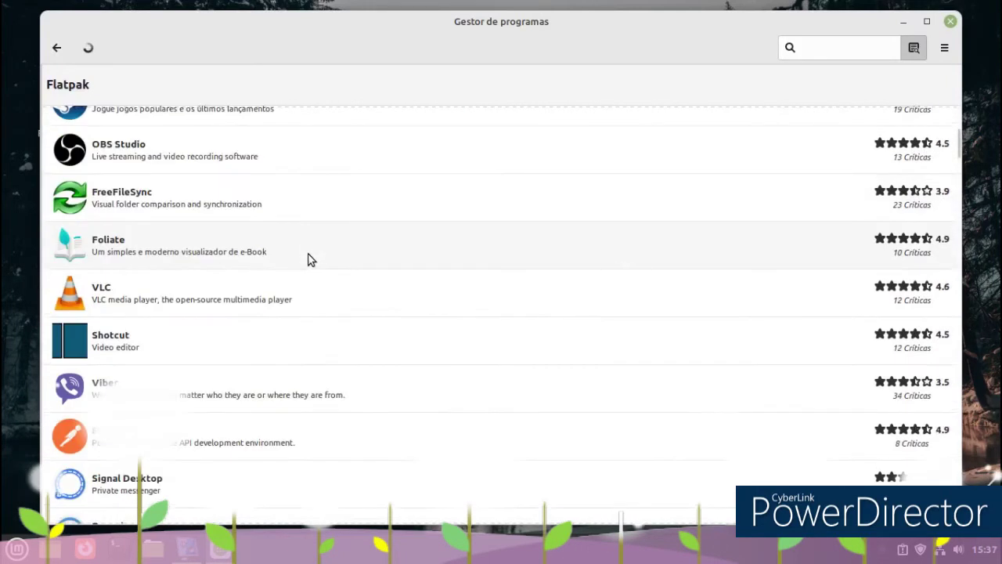
click(243, 165)
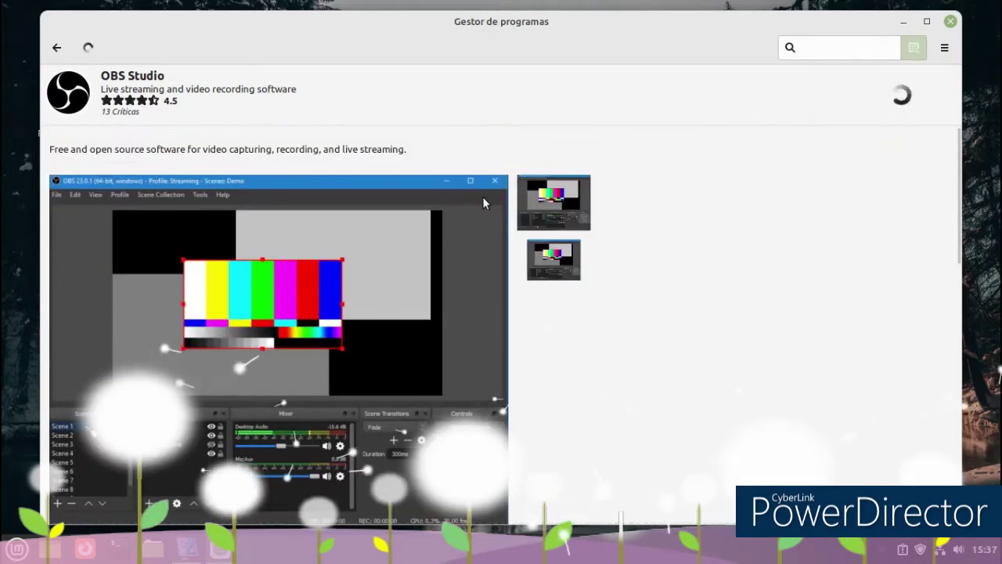
scroll(482, 196, down, 3)
click(885, 93)
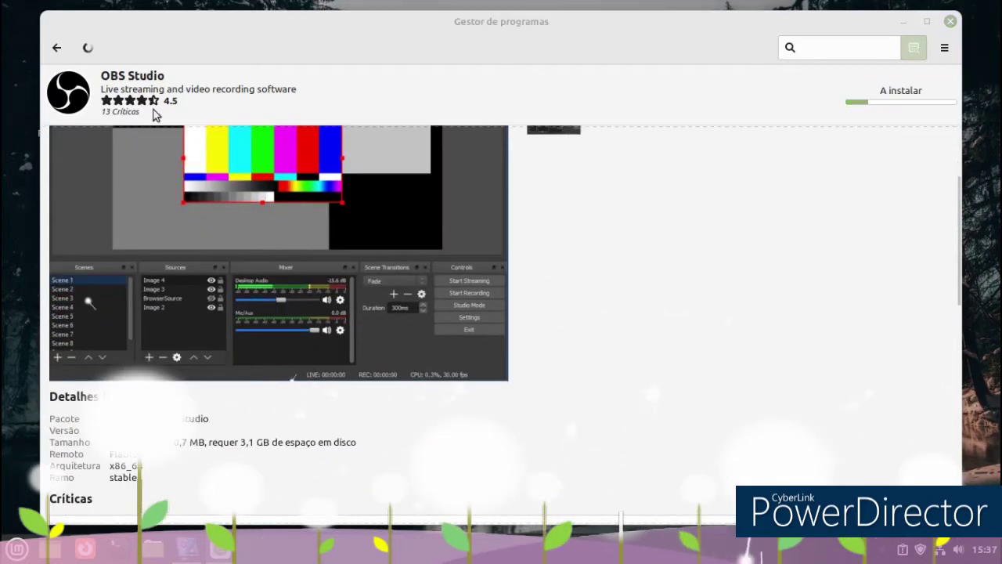
click(649, 405)
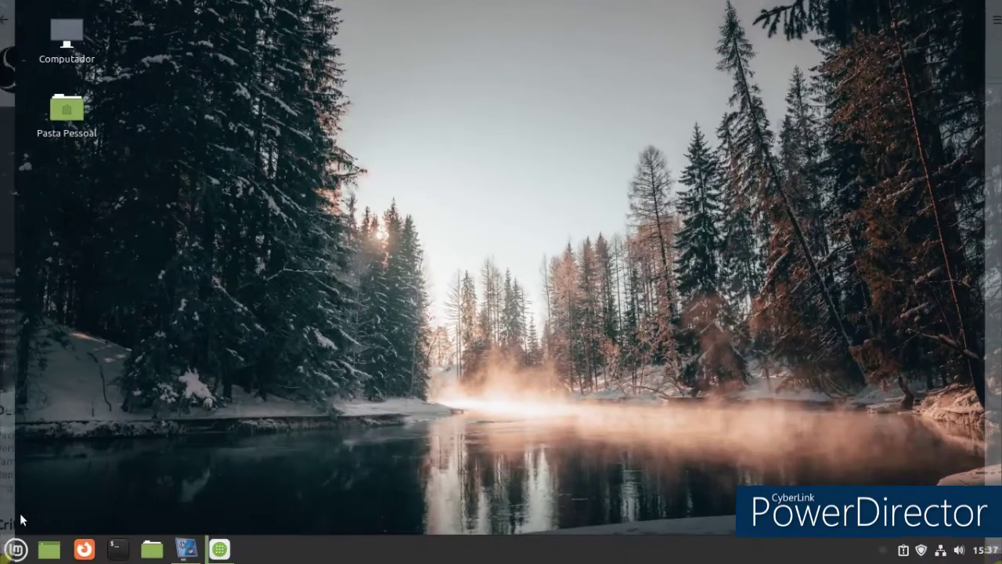
Open the Desklets manager from the desktop, add Desklet Relógio and place the clock in the desktop's upper-right corner.
click(14, 550)
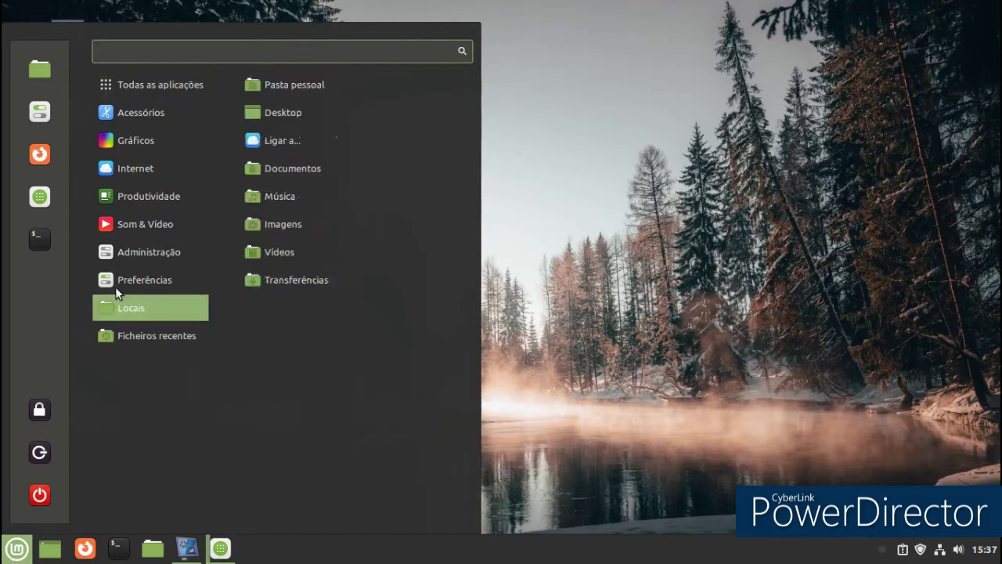
click(673, 227)
right_click(472, 141)
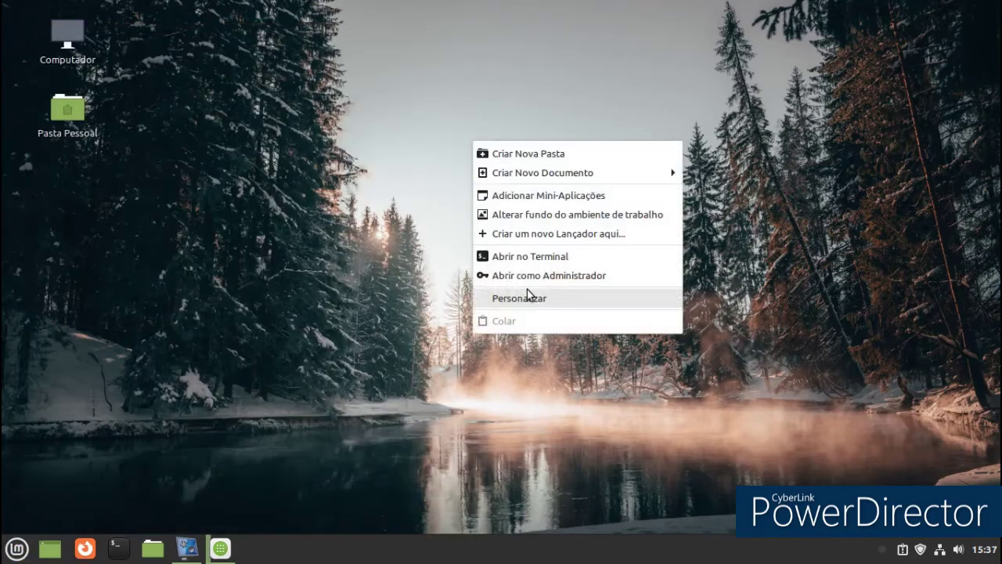
click(532, 195)
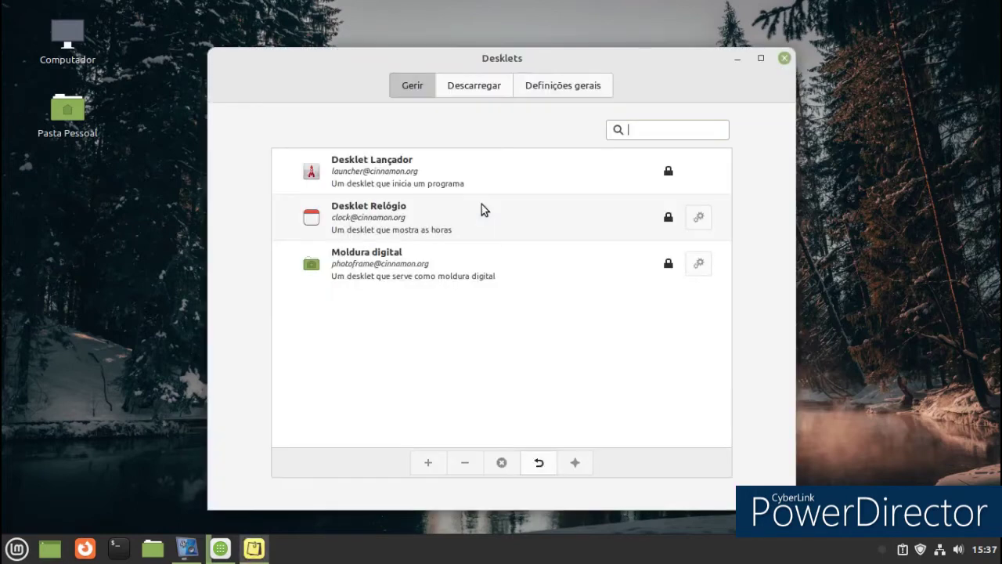
click(524, 210)
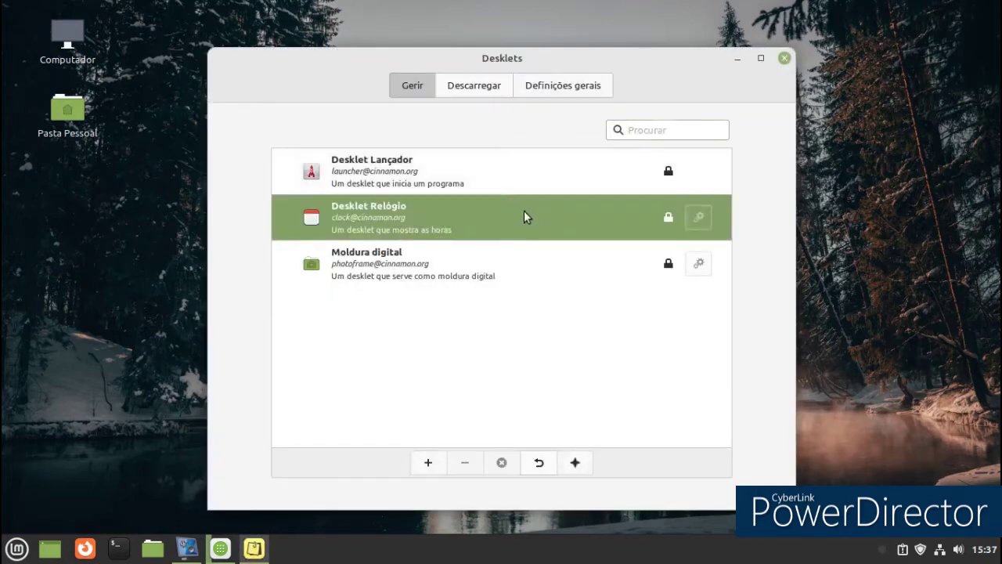
click(428, 468)
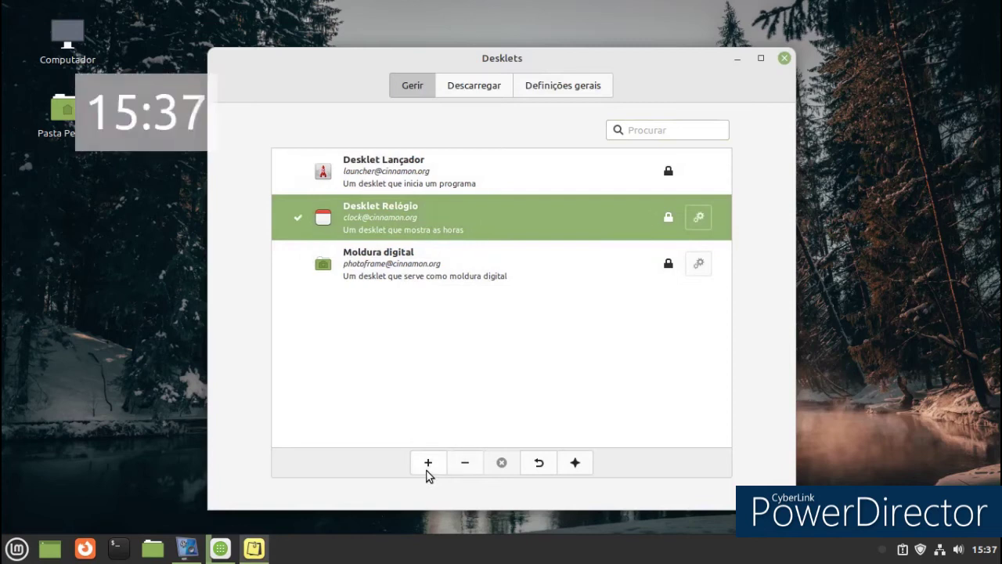
drag(141, 108, 894, 70)
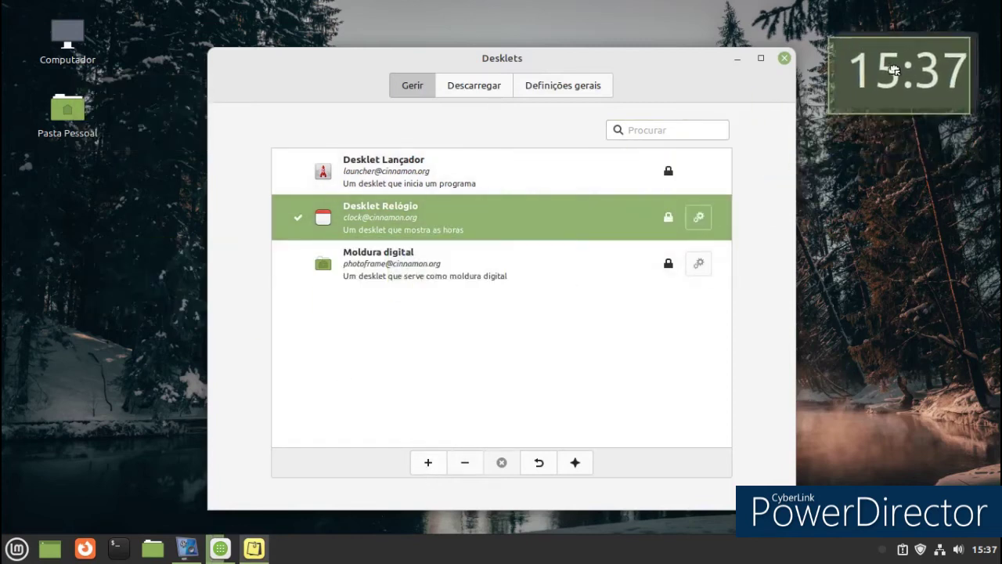
Try adding the Moldura digital desklet and repositioning it on the desktop.
click(377, 265)
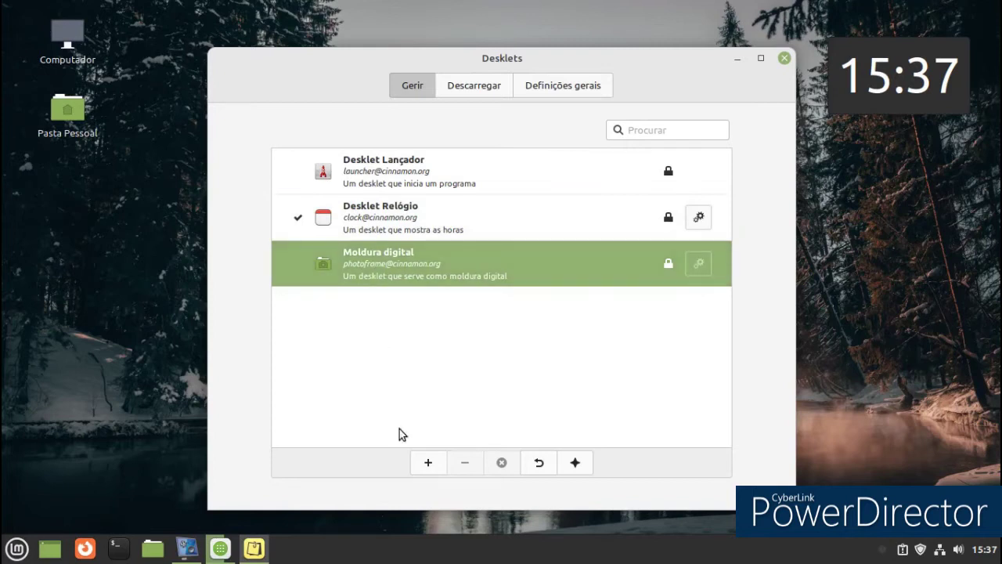
click(423, 463)
drag(139, 133, 368, 310)
Examine the general desklet settings and browse the downloadable desklets, then close the Desklets window.
click(514, 92)
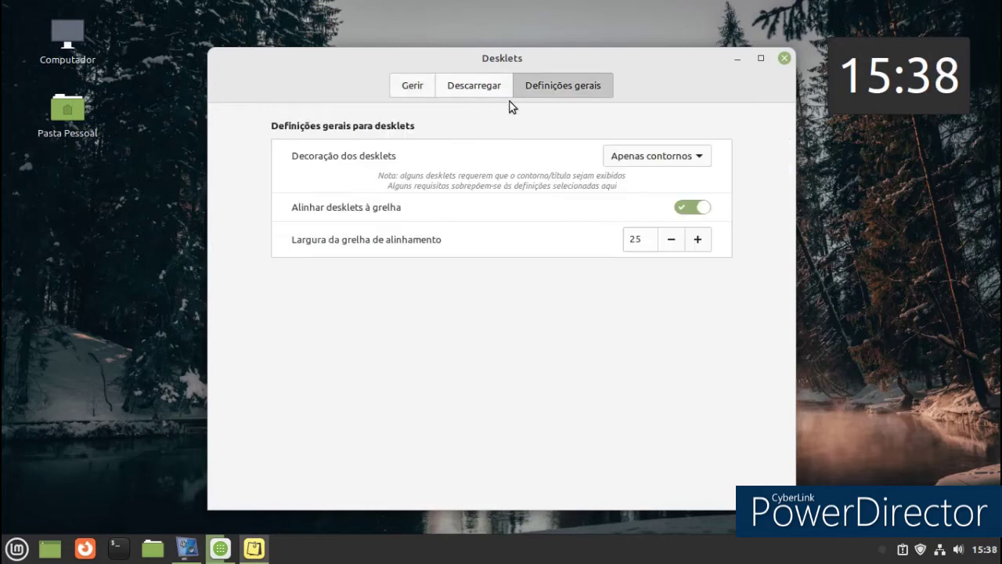
click(481, 87)
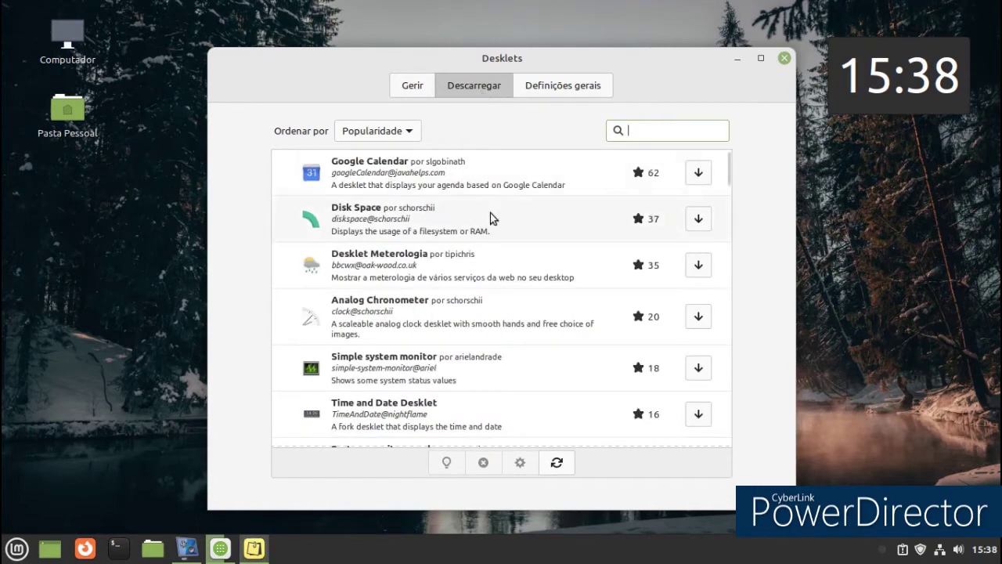
click(489, 211)
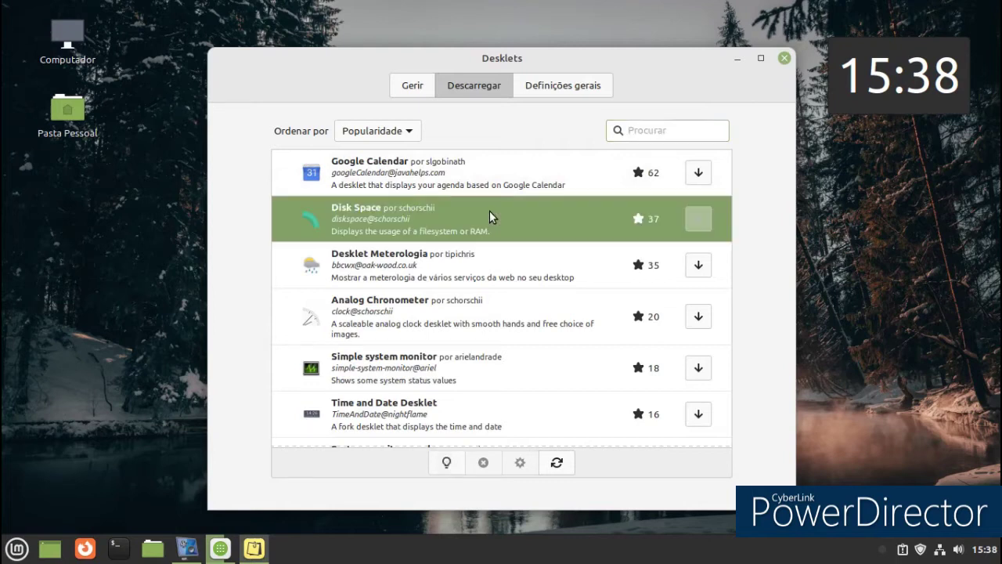
scroll(489, 217, down, 7)
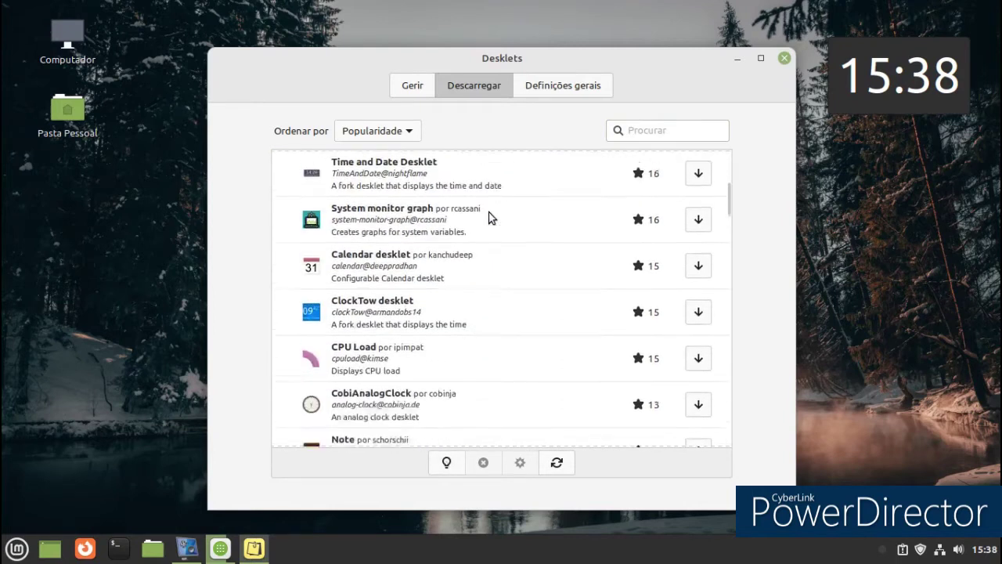
scroll(489, 217, down, 5)
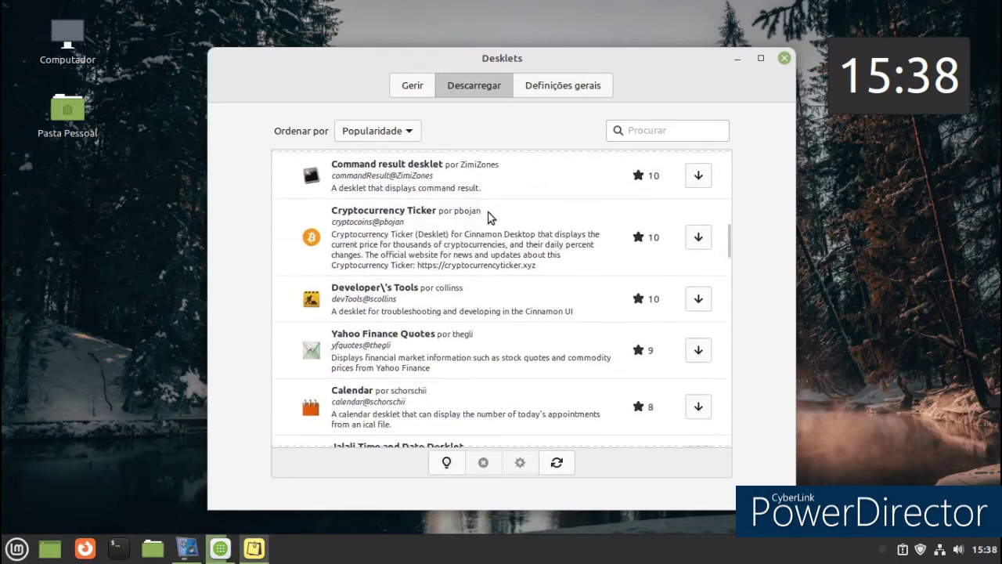
click(784, 59)
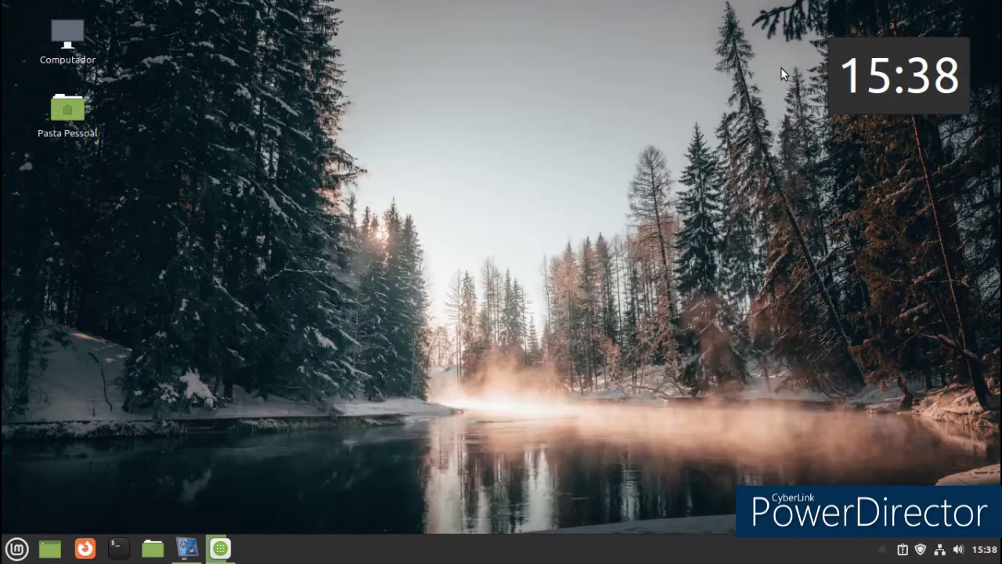
Try the Istanbul wallpaper from the Una collection, set Lush as the desktop background, and close the Fundos window.
right_click(427, 179)
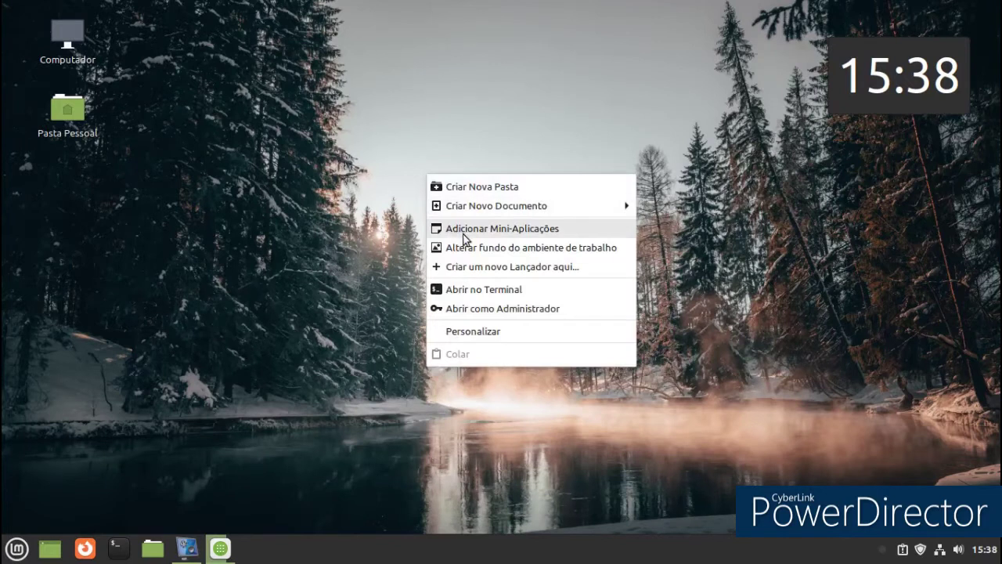
click(465, 254)
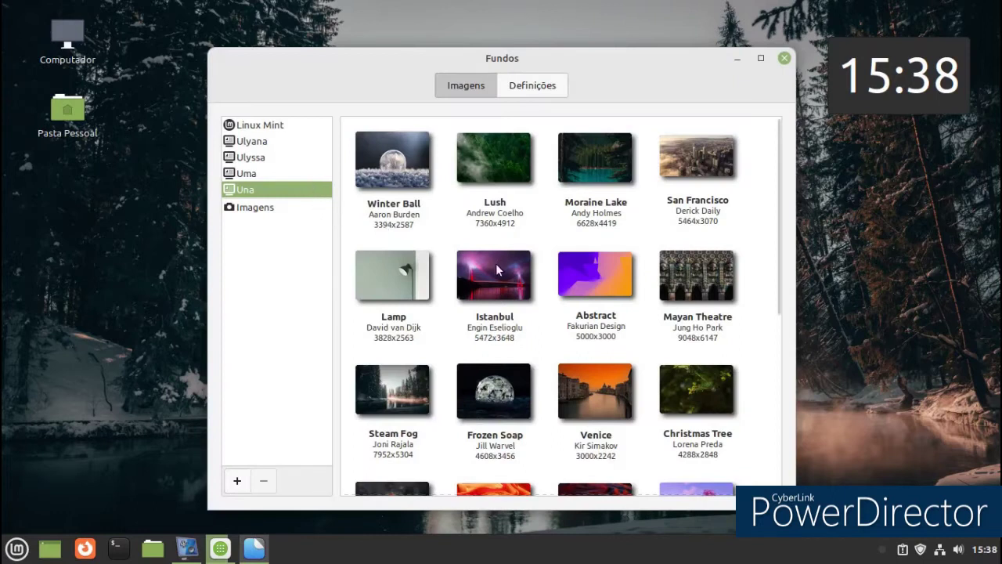
click(509, 286)
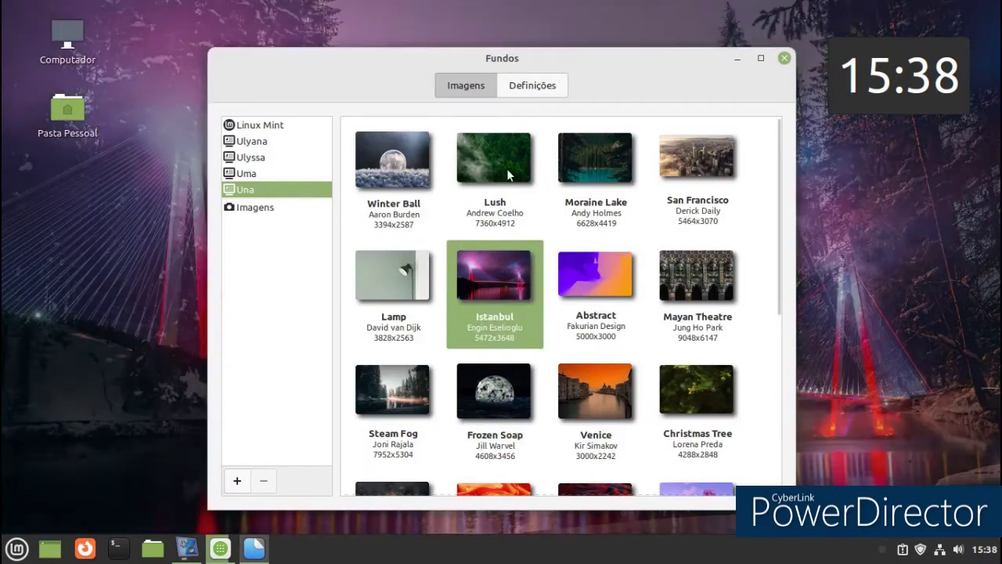
click(506, 168)
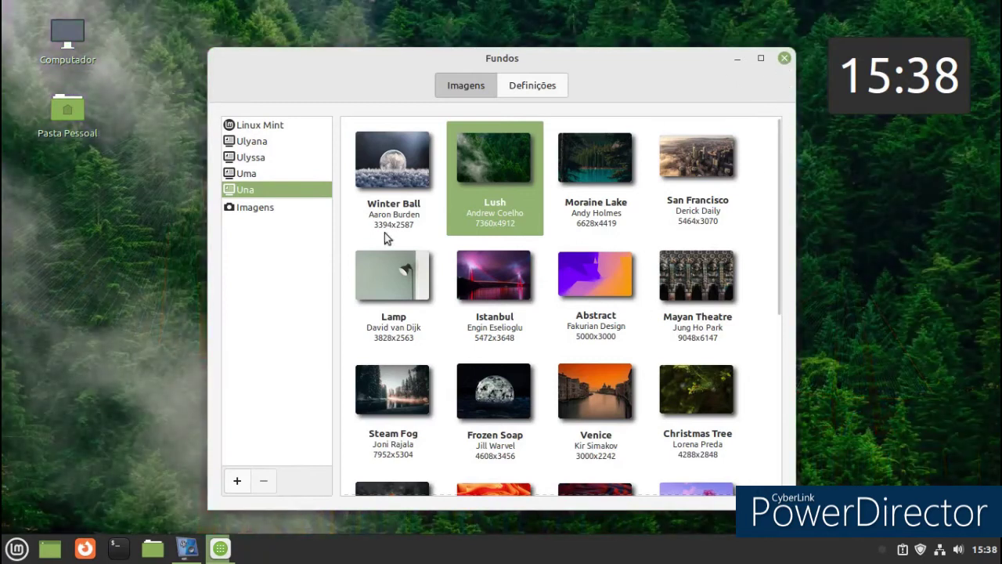
key(alt+F4)
Open the system settings from the menu favourites, view the Desklets page and return to the settings overview.
click(7, 553)
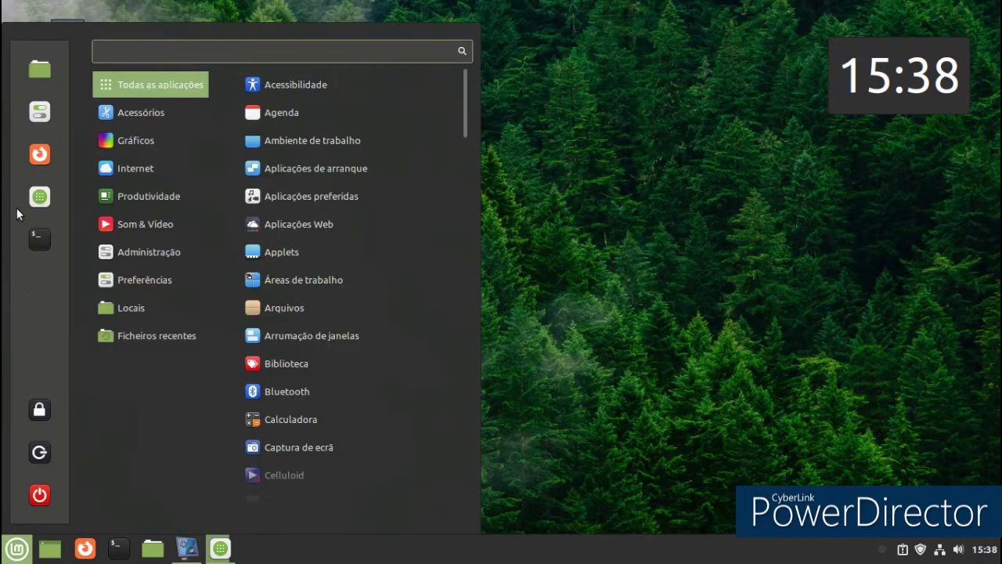
click(35, 121)
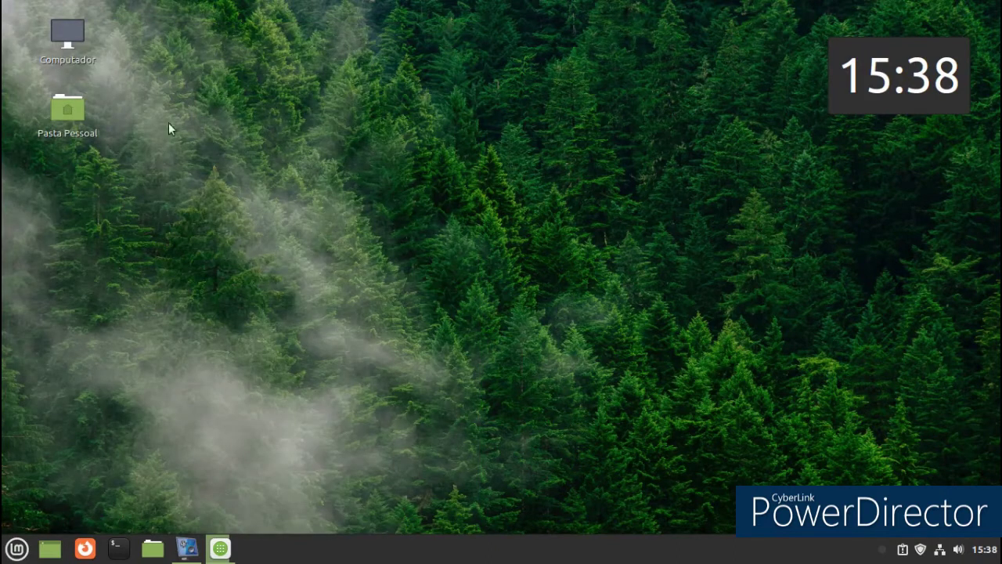
scroll(482, 184, down, 2)
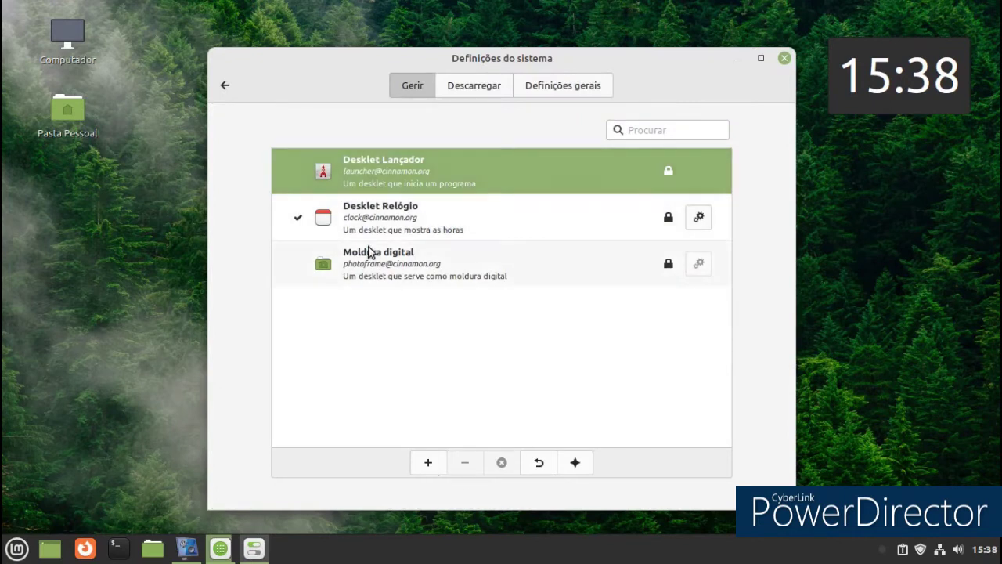
click(217, 71)
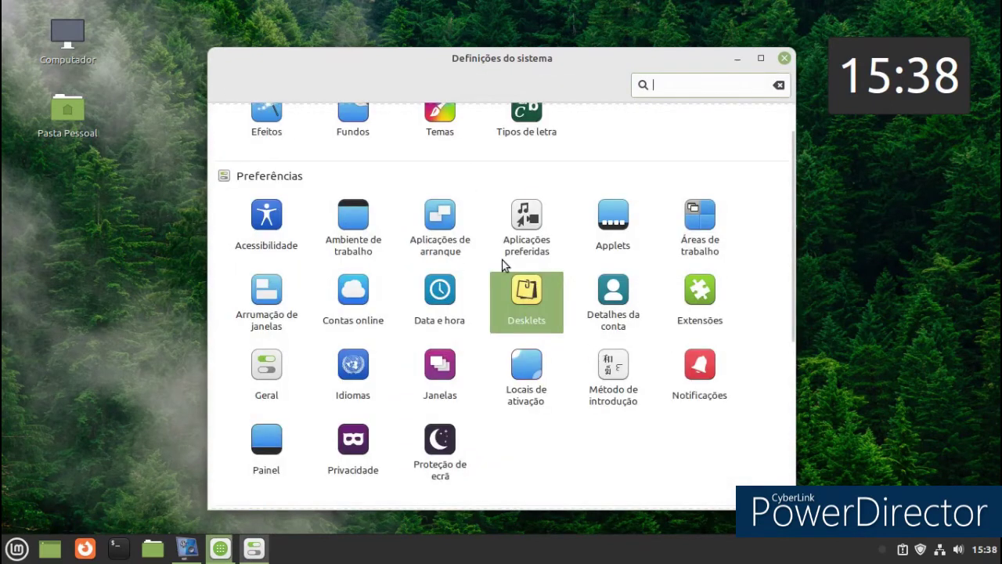
Examine the Definições and Personalizar options of Proteção de ecrã, then return to the settings overview.
scroll(502, 261, down, 1)
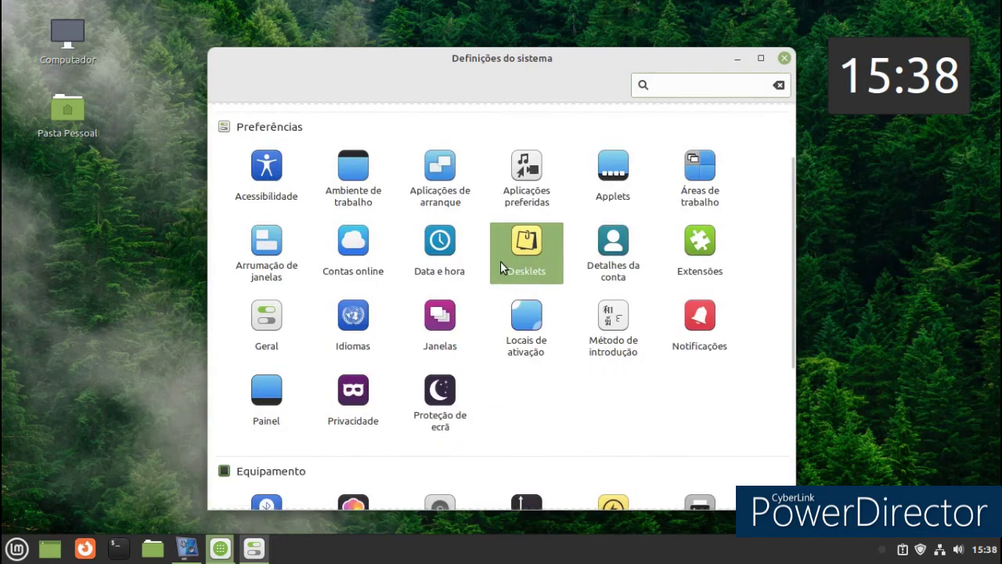
scroll(501, 261, down, 1)
click(432, 347)
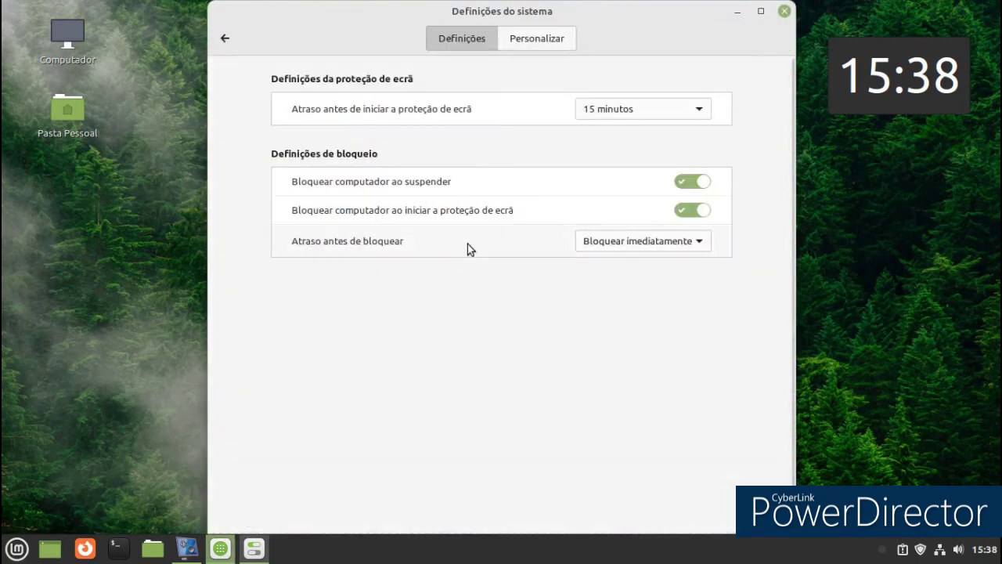
click(535, 41)
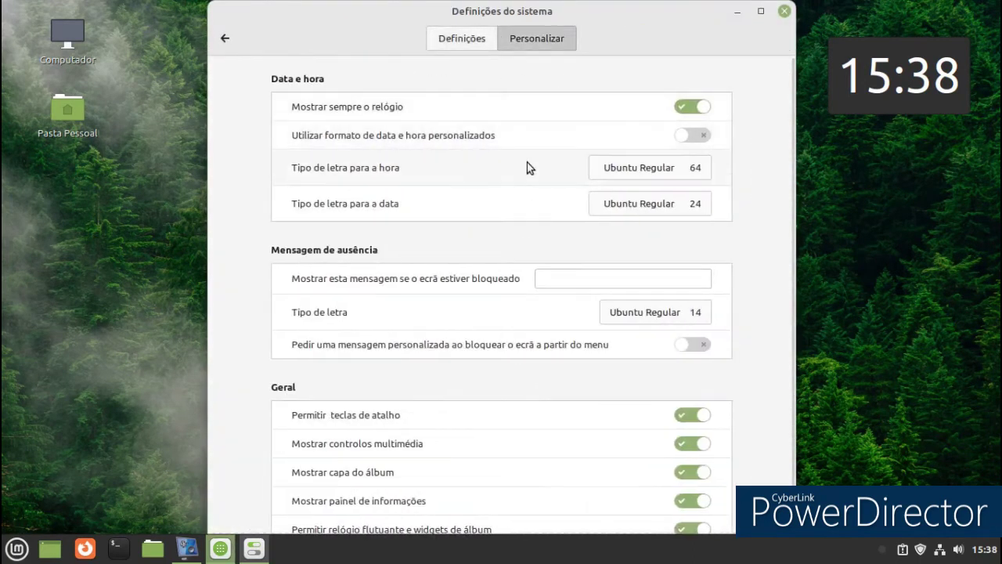
scroll(521, 169, down, 1)
scroll(520, 175, up, 1)
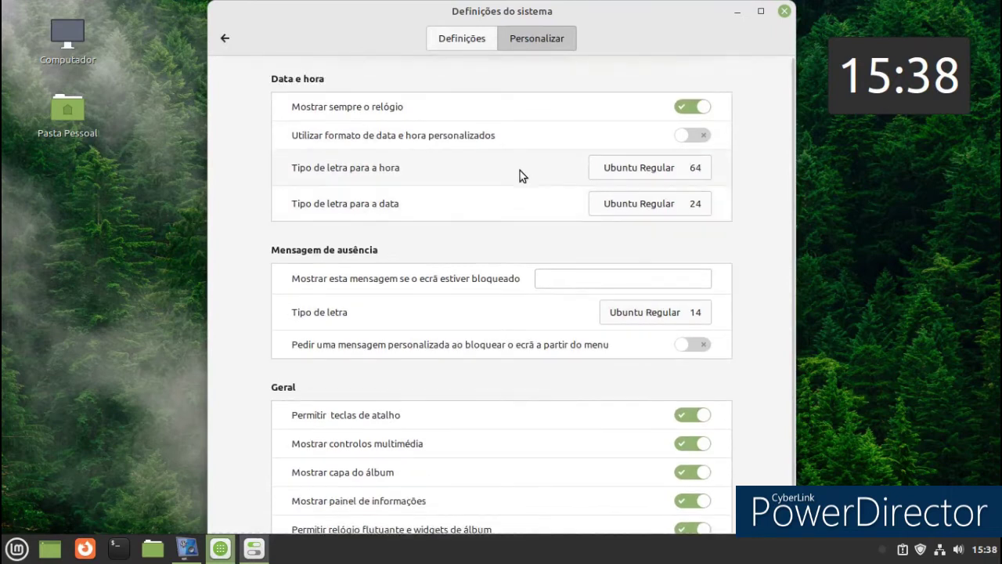
click(467, 42)
scroll(503, 95, down, 1)
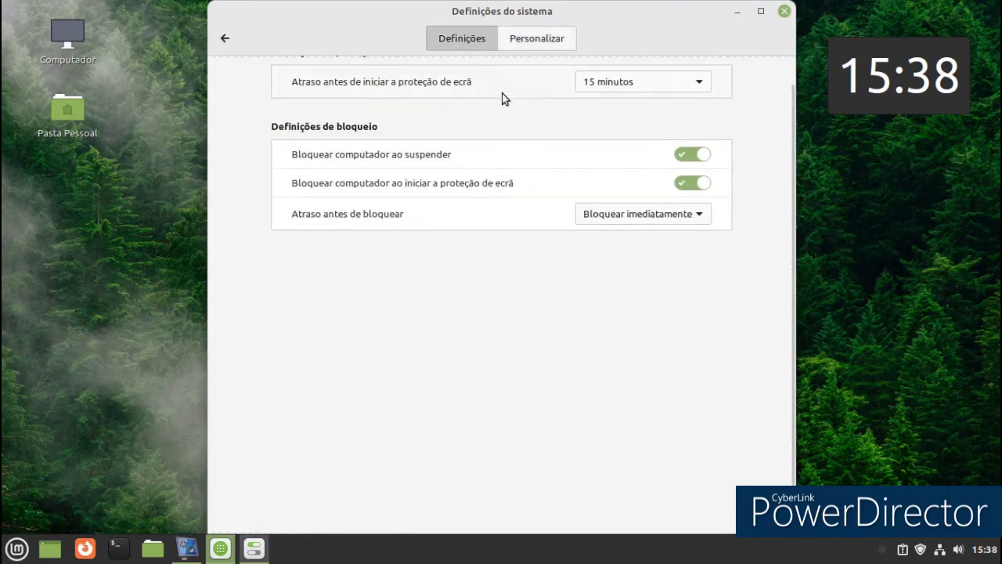
click(226, 39)
View the Painel settings, then return to the overview and look over the Equipamento and Administração sections.
scroll(529, 144, down, 3)
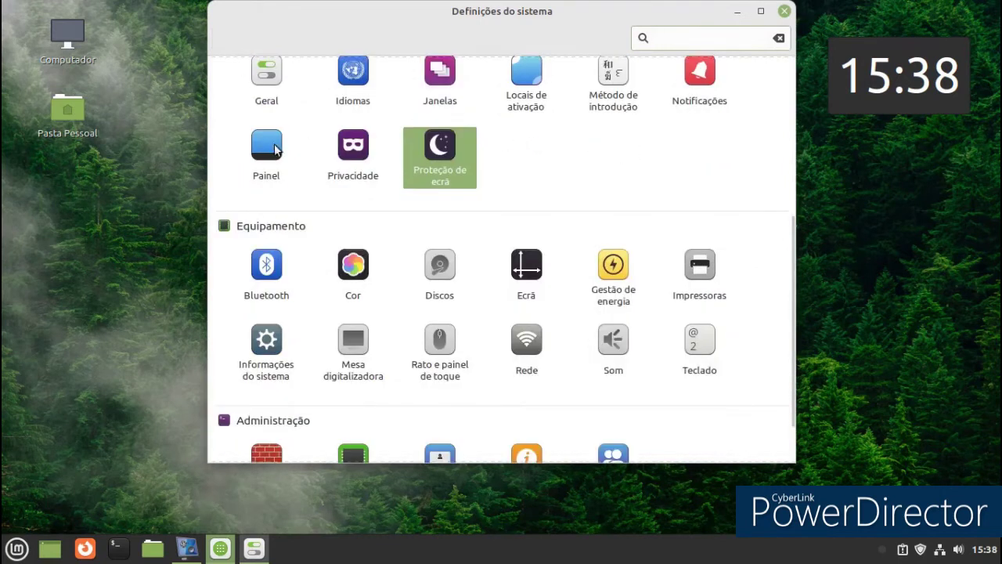
click(275, 149)
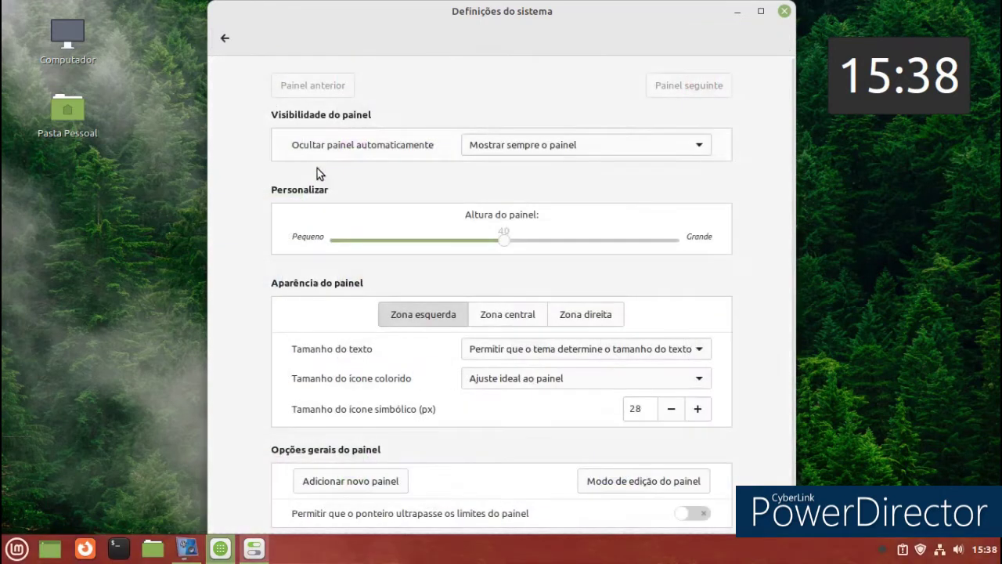
click(226, 39)
scroll(485, 117, down, 1)
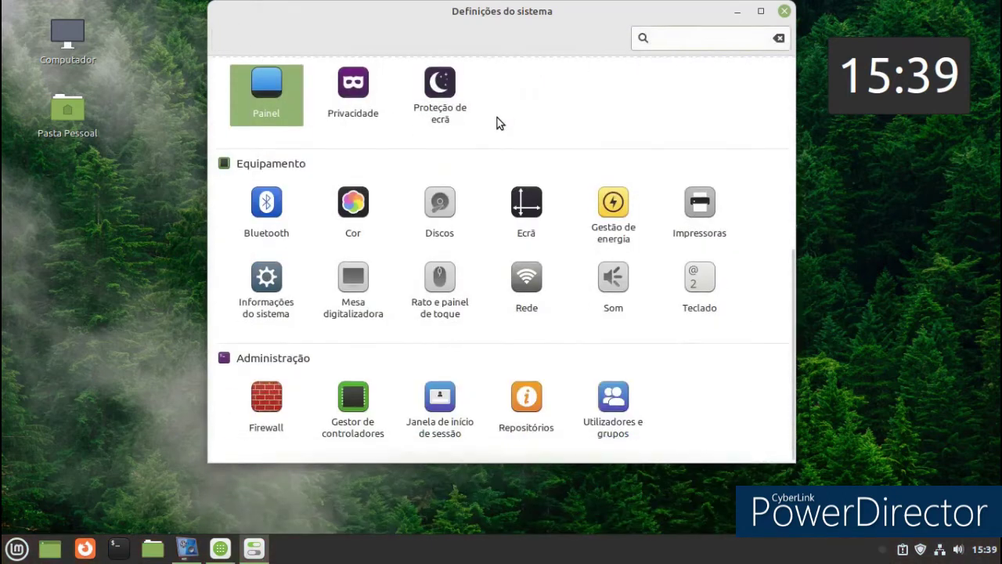
View the Ecrã settings, keep the resolution at 1360 x 768 (16:9), and return to the settings overview.
click(520, 190)
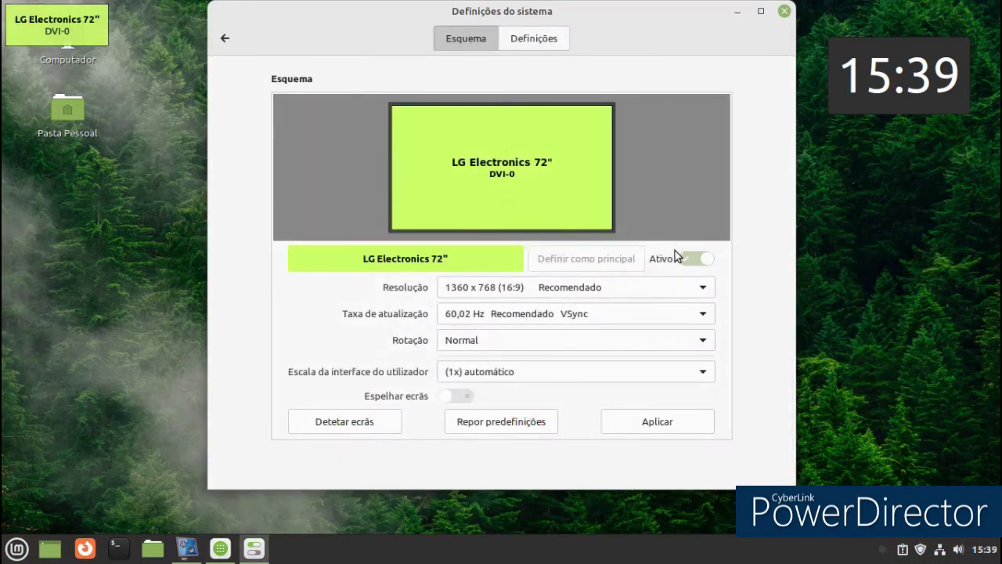
click(618, 290)
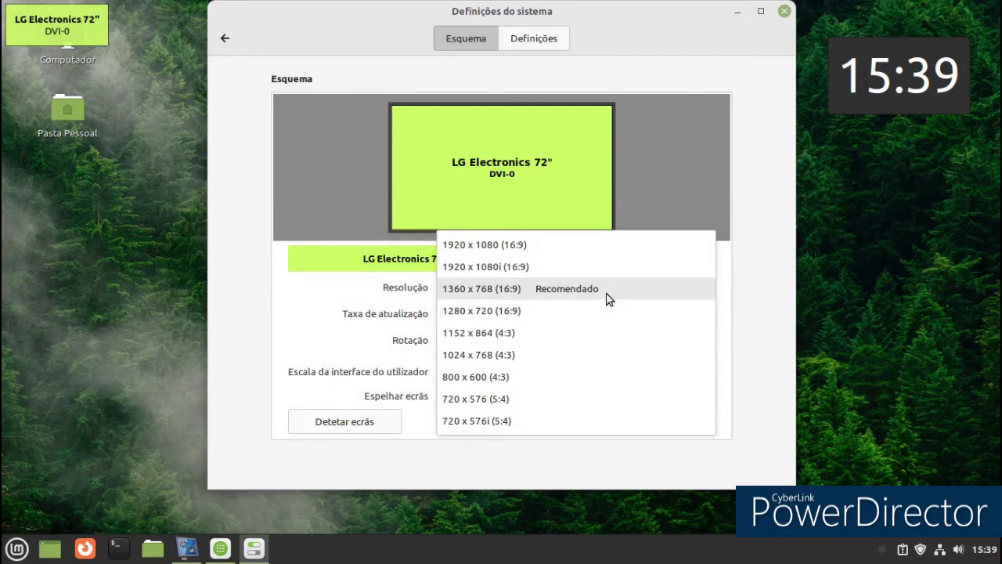
click(604, 289)
click(225, 38)
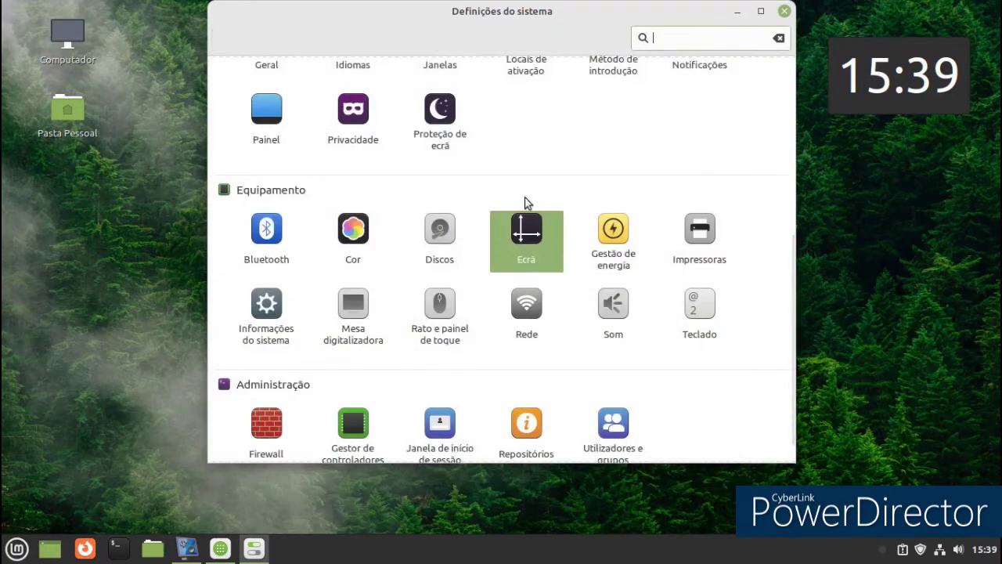
Launch Repositórios from the Administração section, authenticate with the account password, and close the system settings.
scroll(539, 200, down, 1)
click(519, 401)
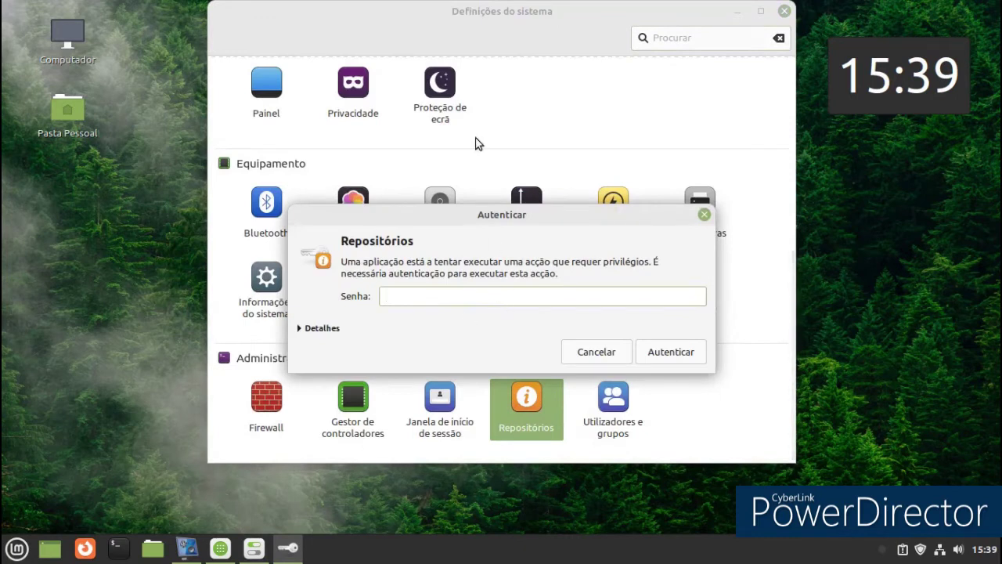
text(••••)
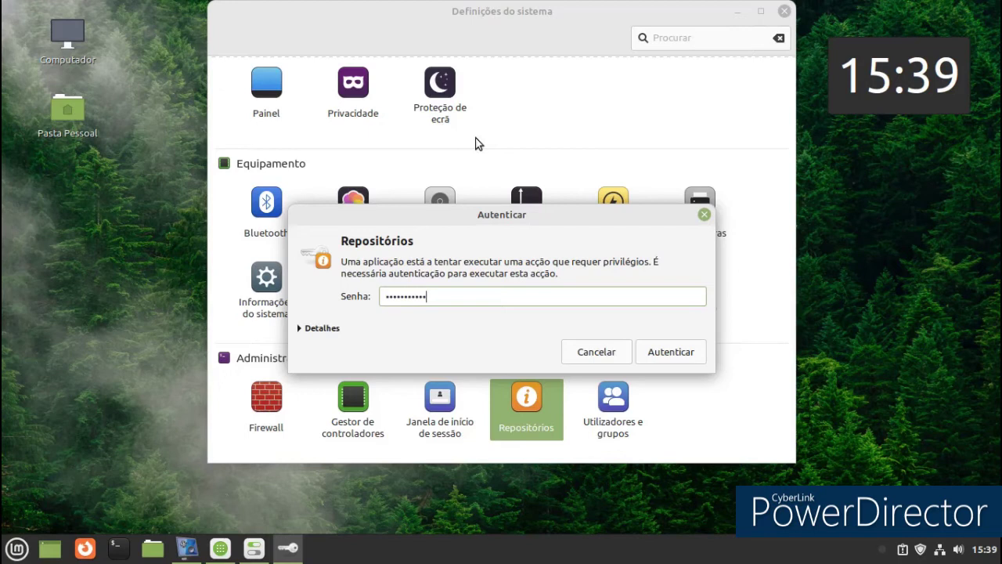
key(Return)
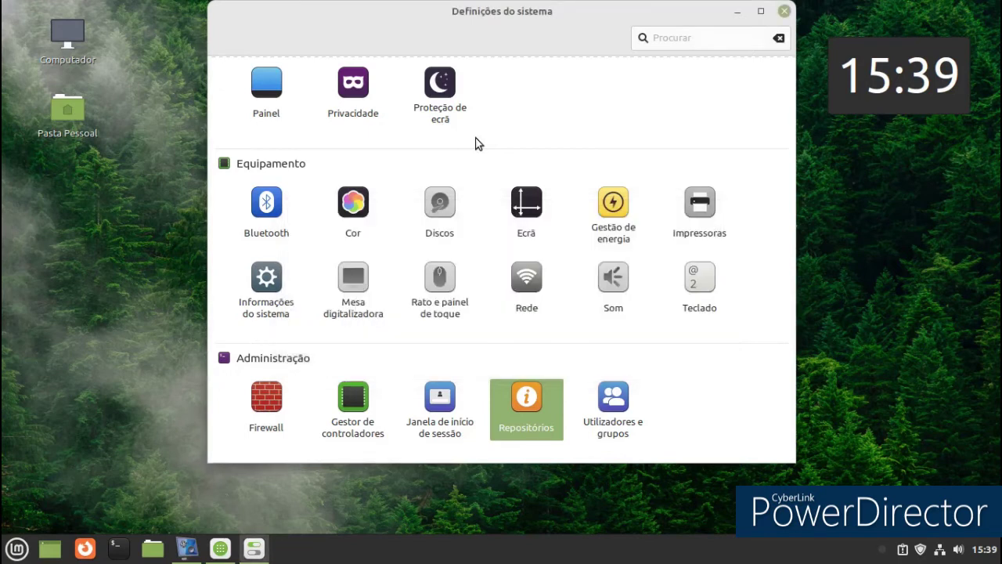
click(784, 11)
click(780, 96)
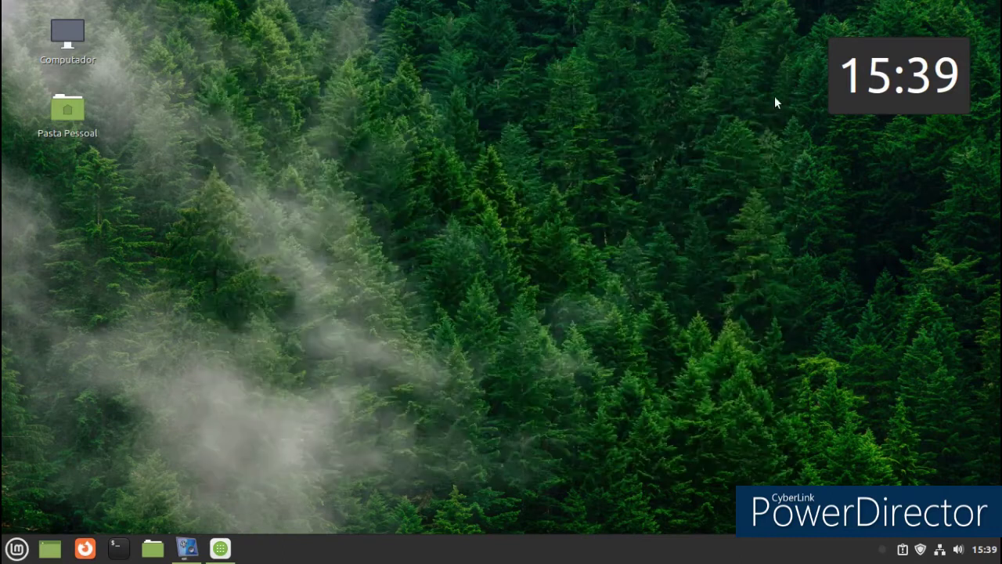
Bring back the software manager, close it, and cancel the OBS automatic configuration wizard.
click(220, 548)
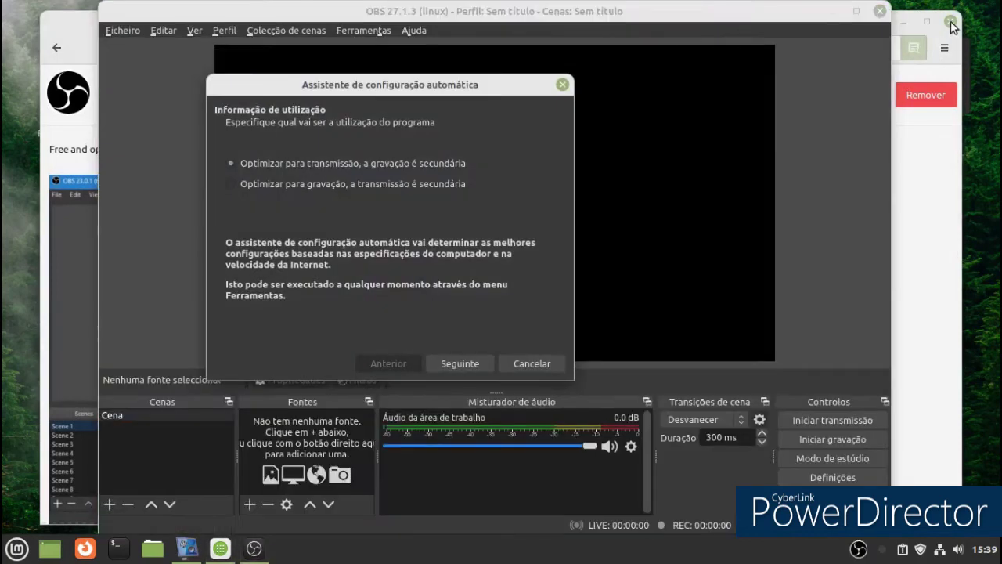
click(950, 22)
click(524, 365)
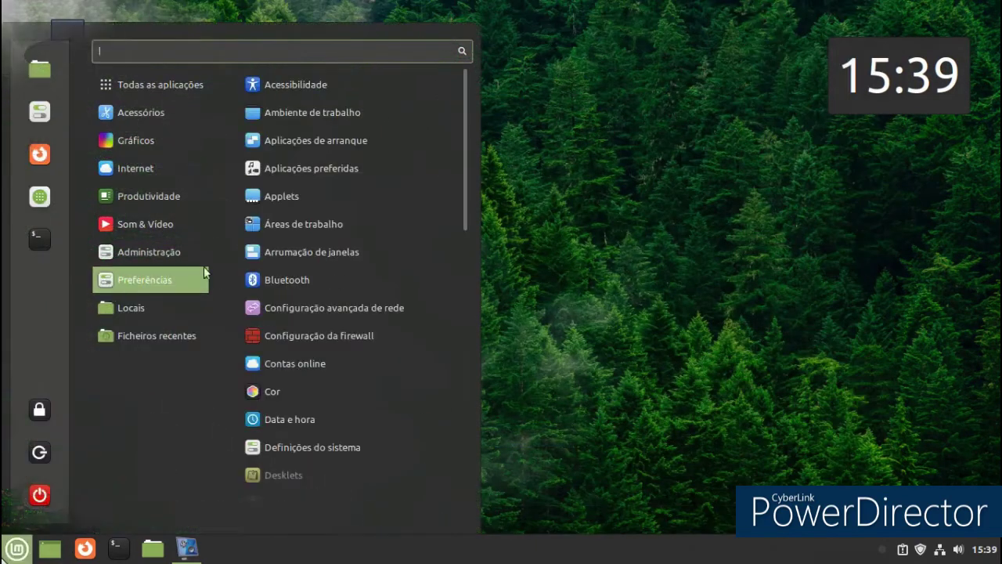
Open Extensões from the Preferências category and download the Transparent panels extension.
scroll(381, 188, down, 5)
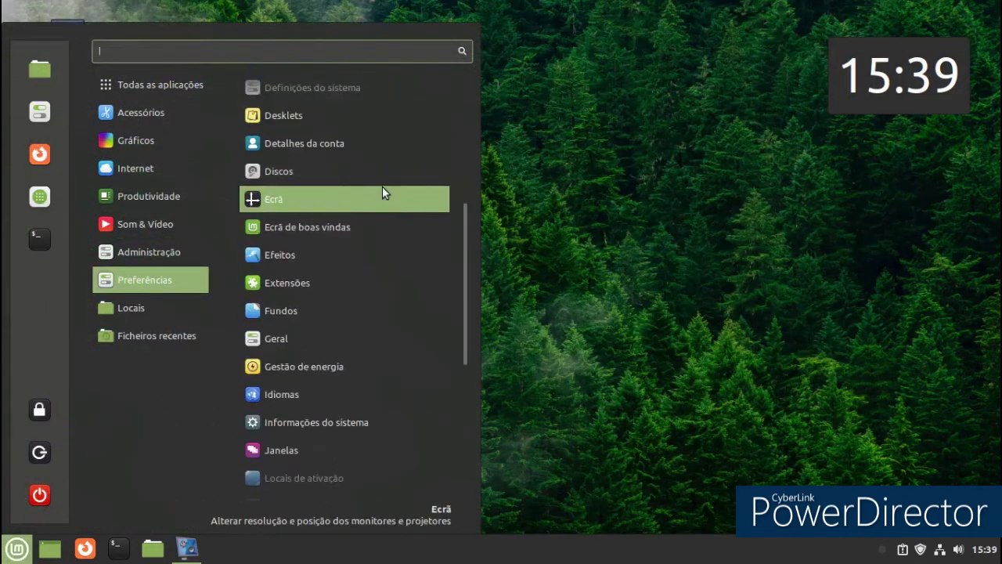
scroll(396, 186, down, 2)
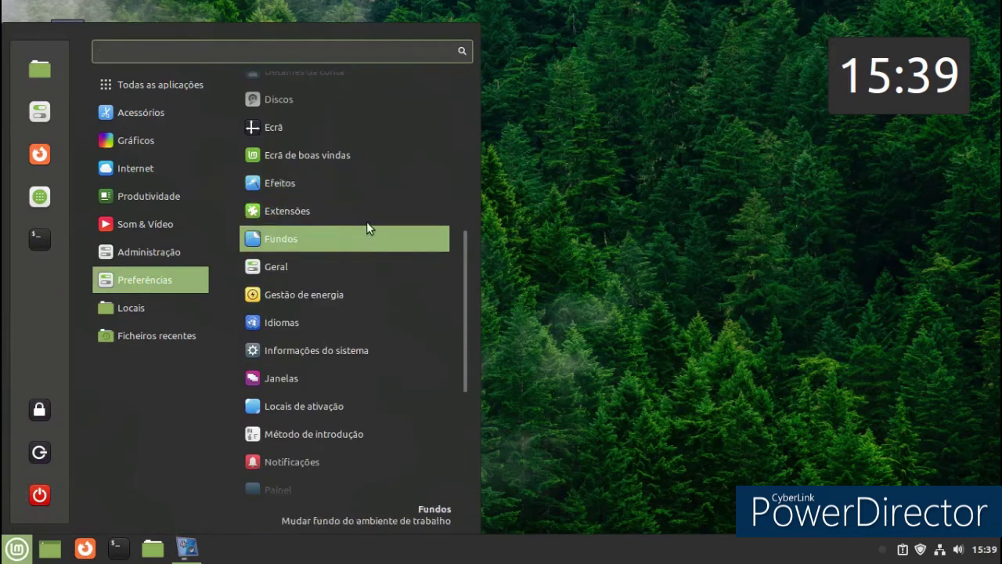
click(369, 214)
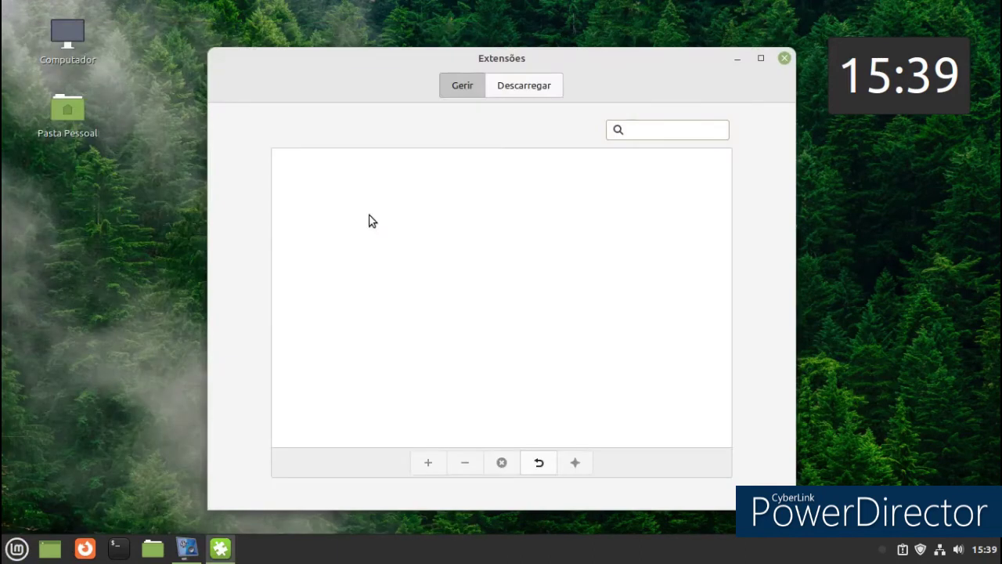
click(509, 89)
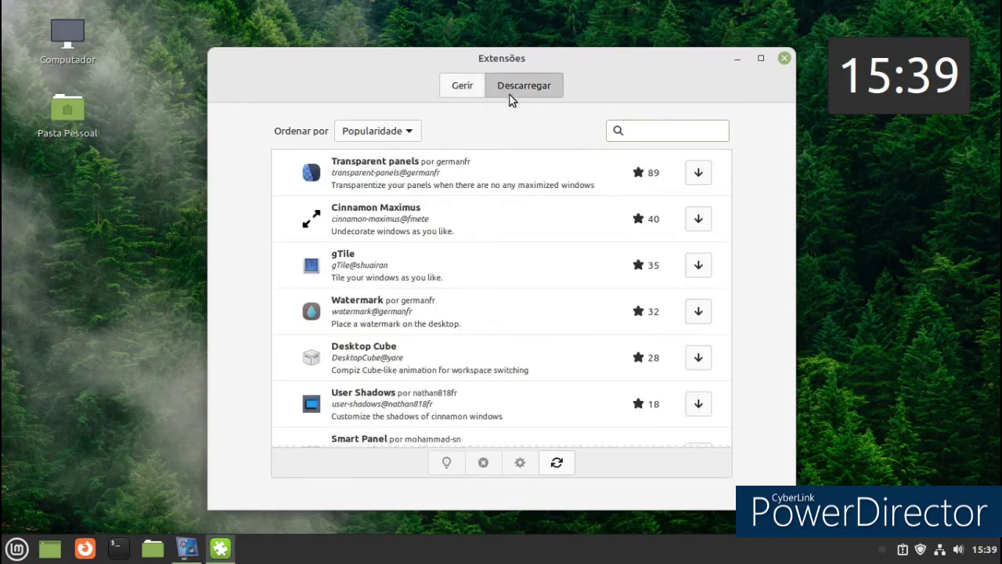
click(486, 172)
click(696, 174)
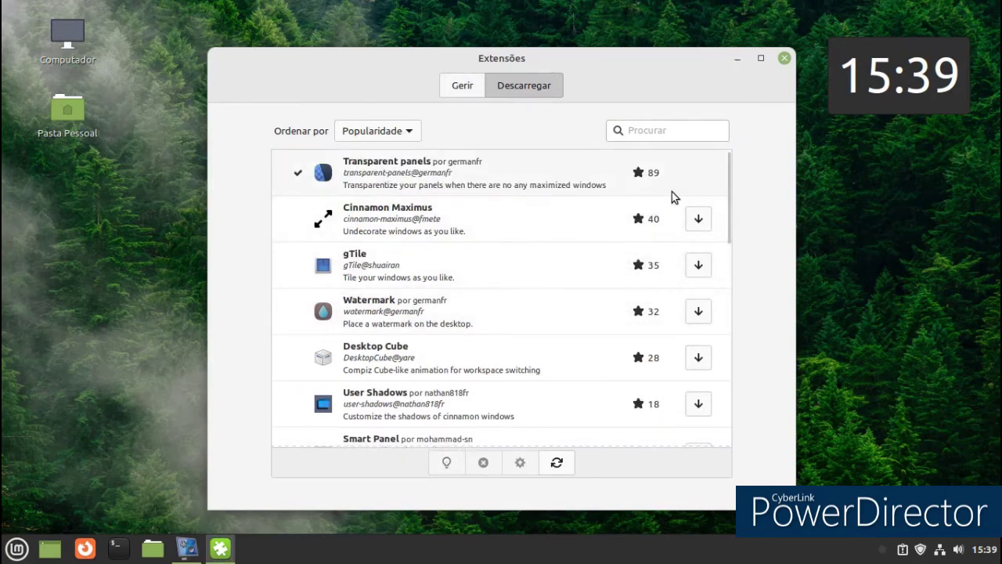
Enable the installed Painéis transparentes extension, dismiss its notification, and close the Extensões window.
click(470, 84)
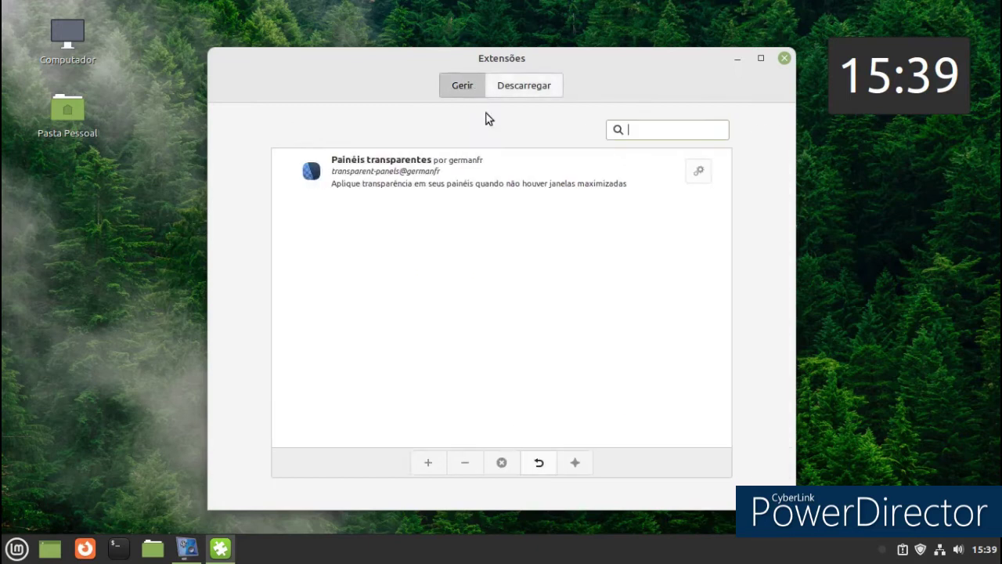
click(532, 166)
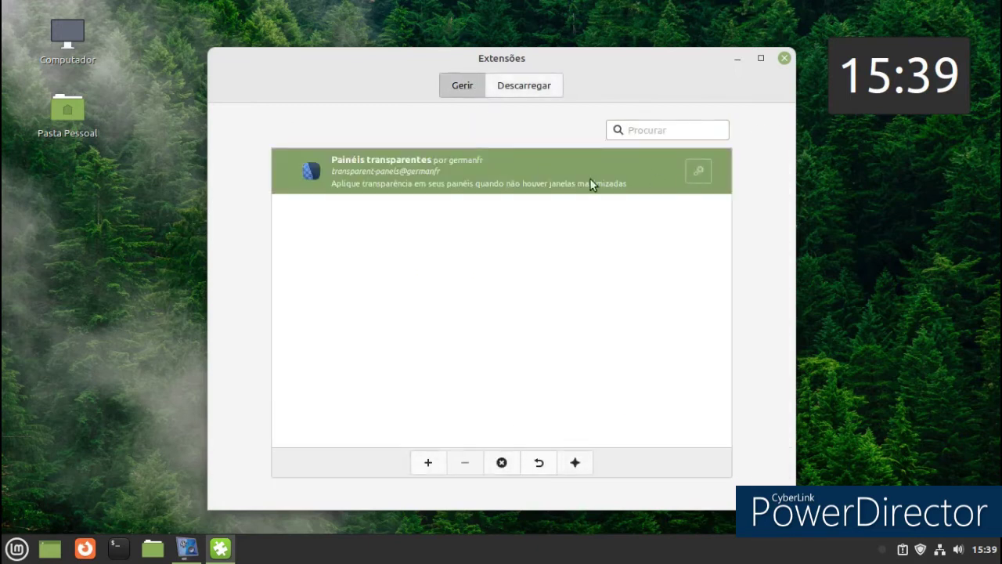
click(426, 464)
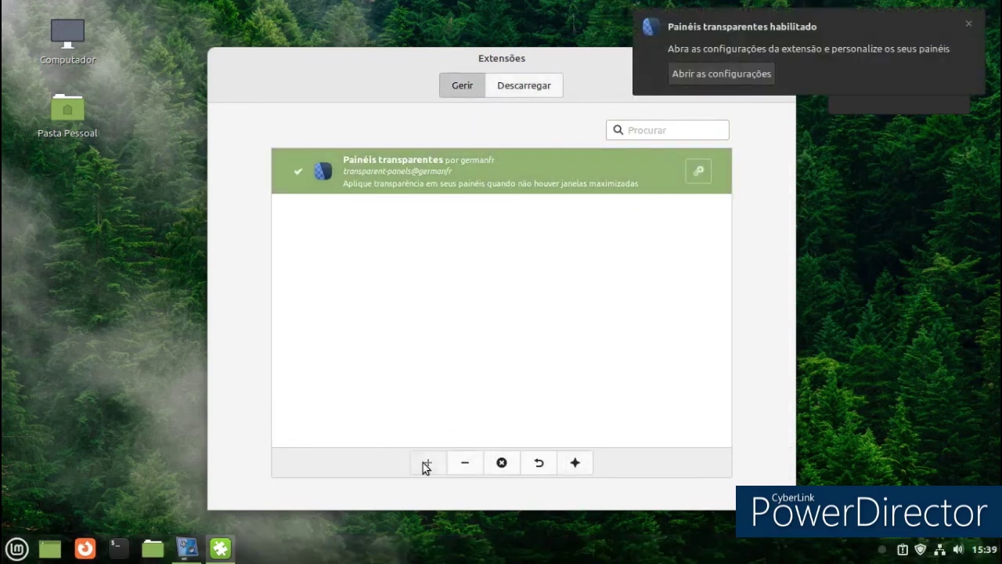
click(968, 28)
click(782, 58)
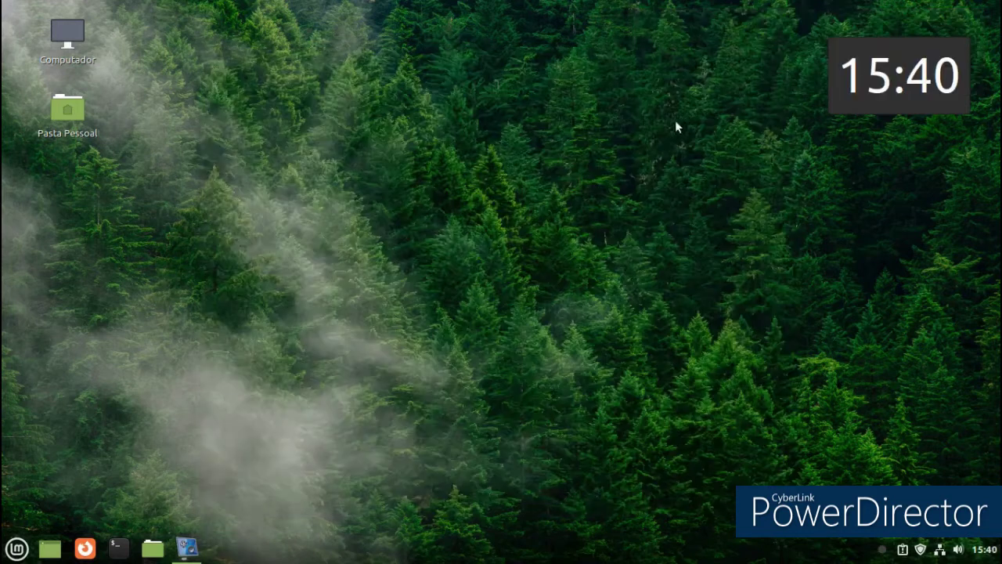
click(17, 548)
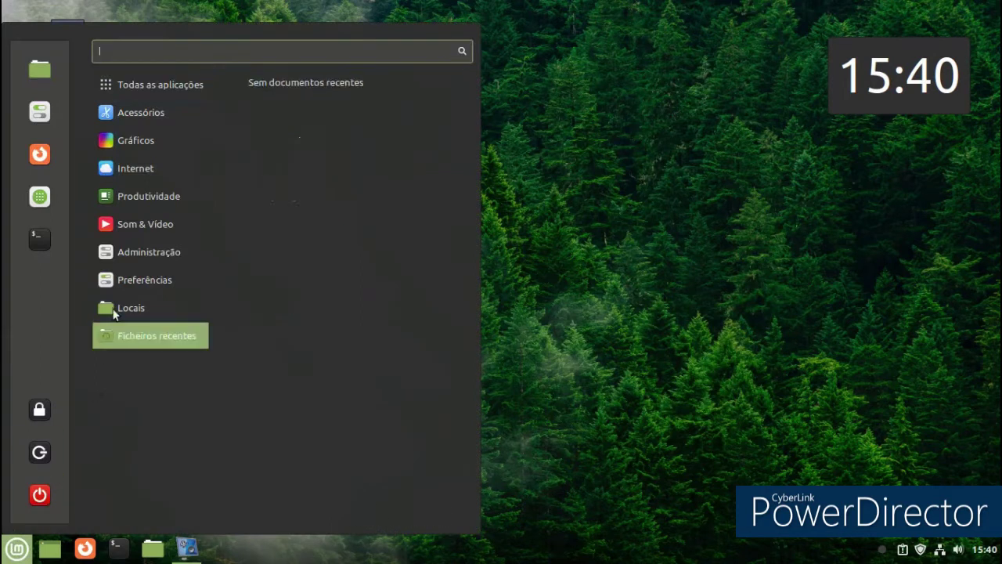
click(583, 266)
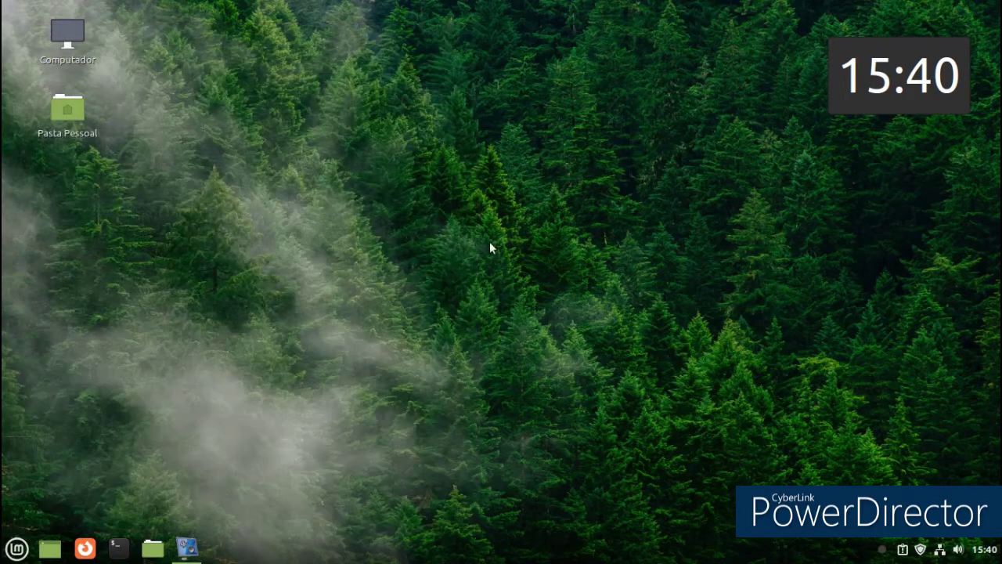
Set Frozen Soap from the Una collection as the desktop background and close the Fundos window.
right_click(404, 154)
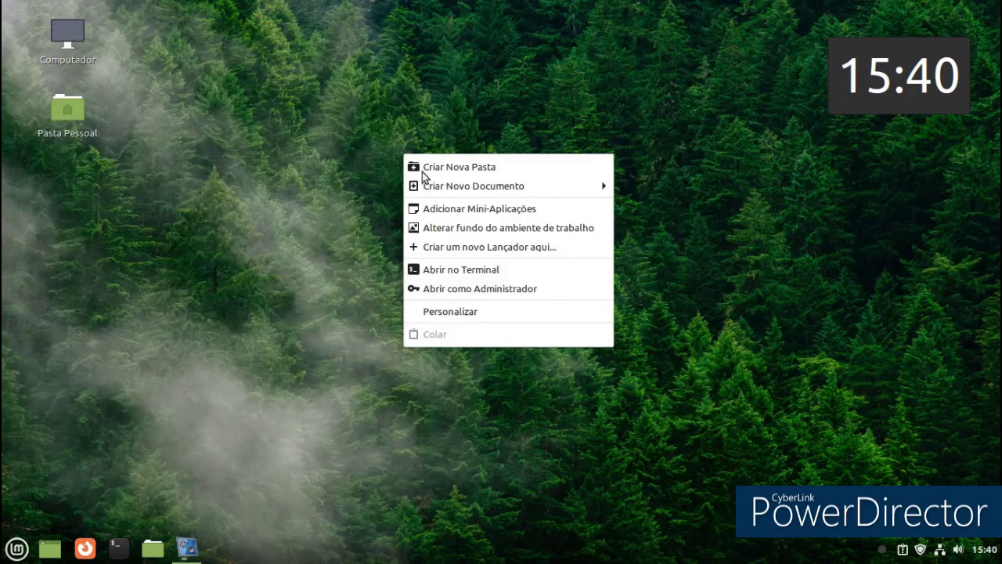
click(450, 228)
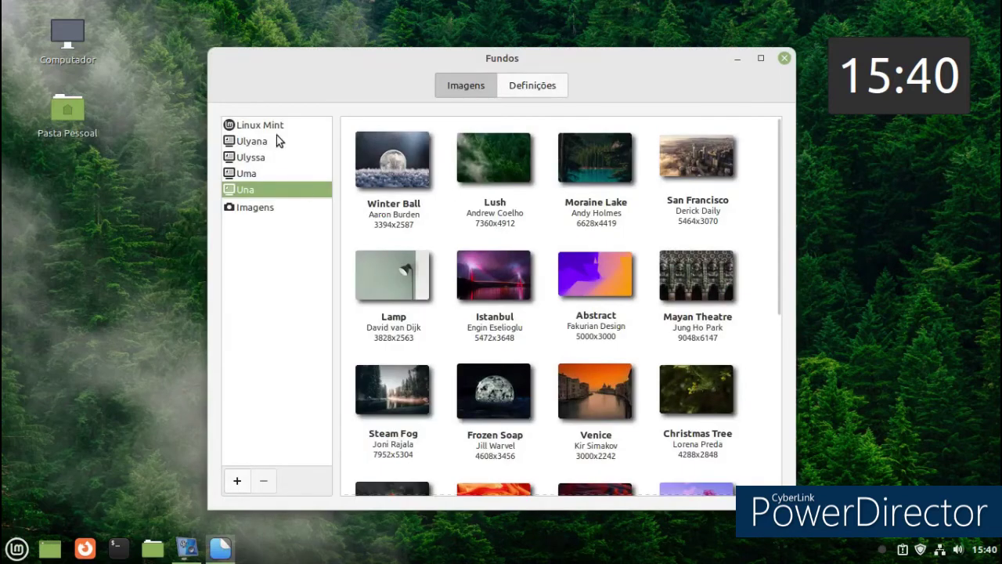
scroll(509, 311, down, 3)
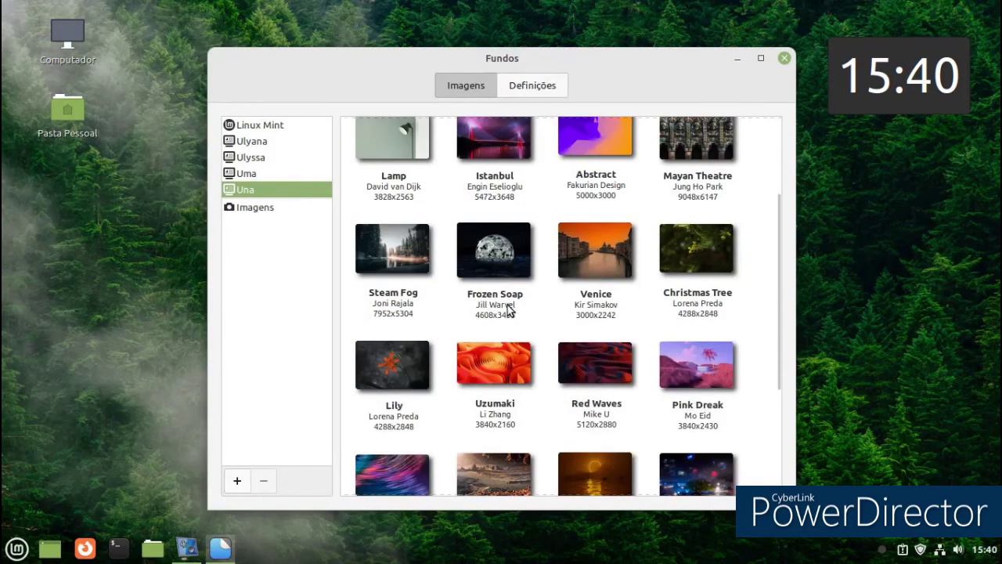
click(507, 254)
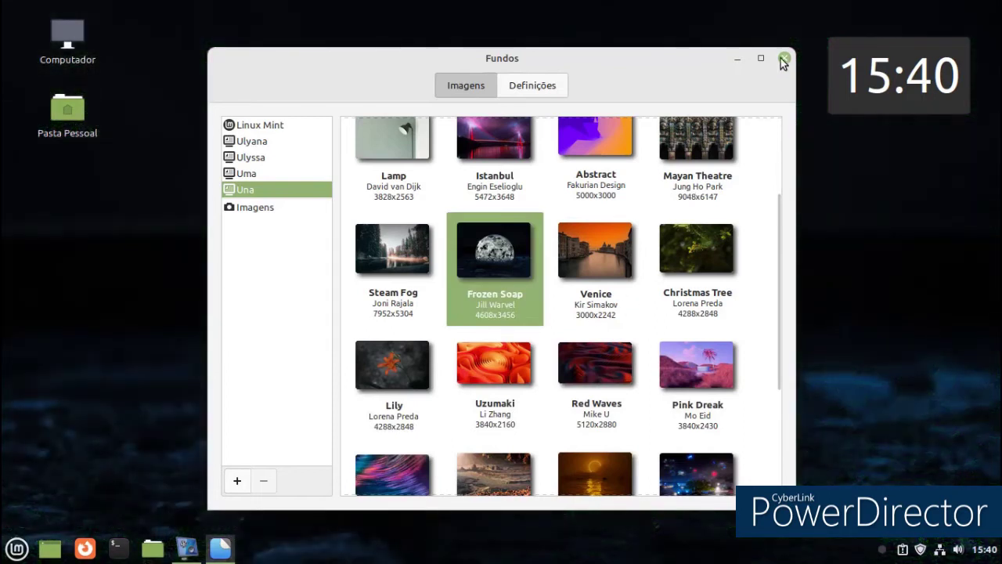
click(783, 60)
Look through the Locais, Internet, Som & Vídeo and Administração categories of the main menu.
click(3, 550)
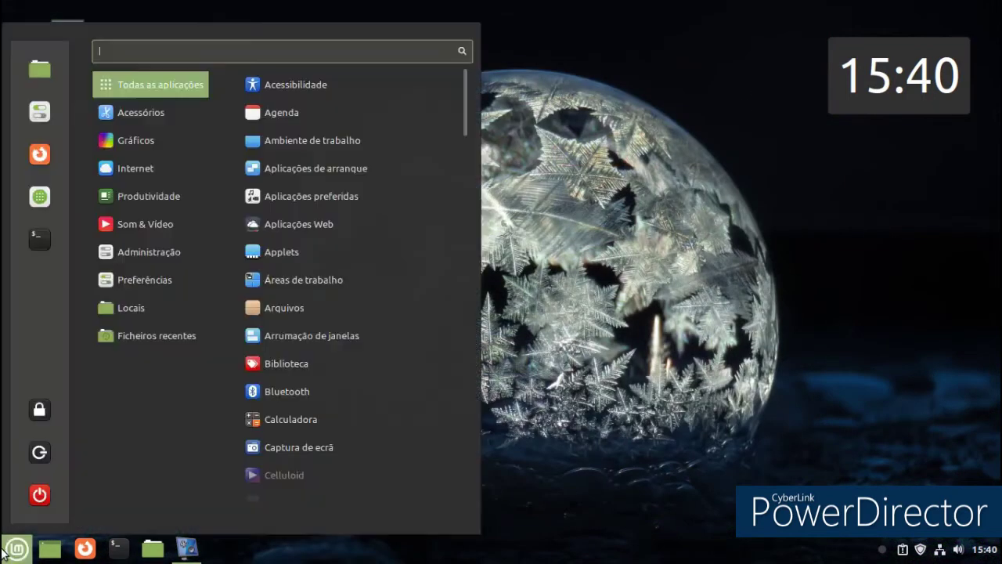
mouse_move(149, 307)
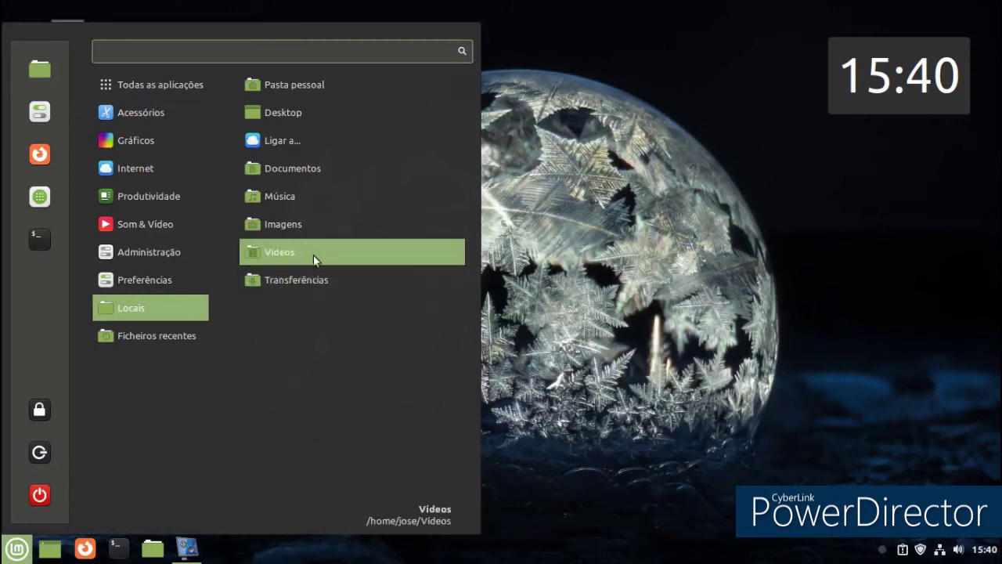
mouse_move(162, 178)
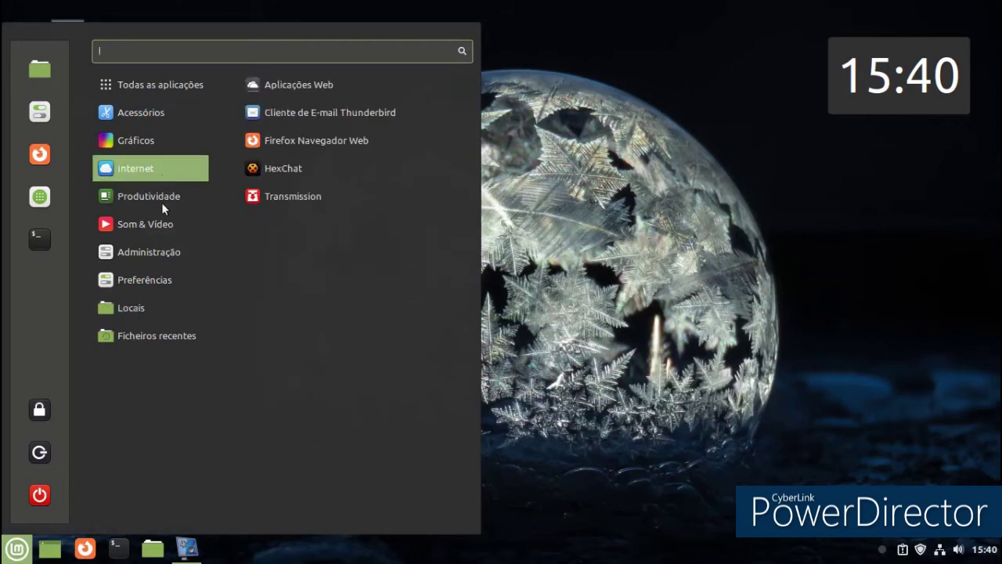
mouse_move(152, 234)
mouse_move(146, 254)
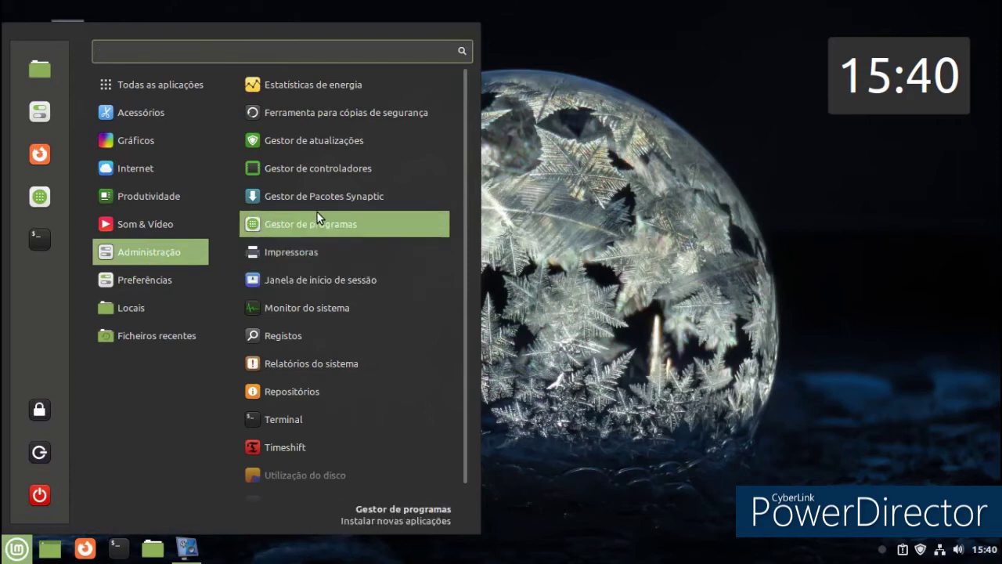
scroll(317, 212, down, 1)
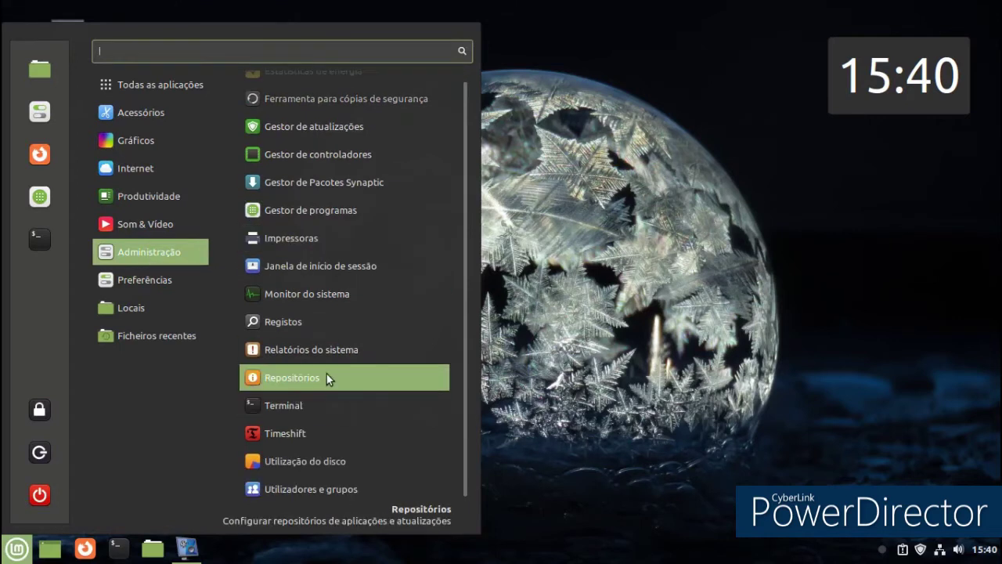
scroll(324, 366, up, 1)
Open Temas from the Preferências category and view the styles offered for Contorno das janelas.
mouse_move(190, 280)
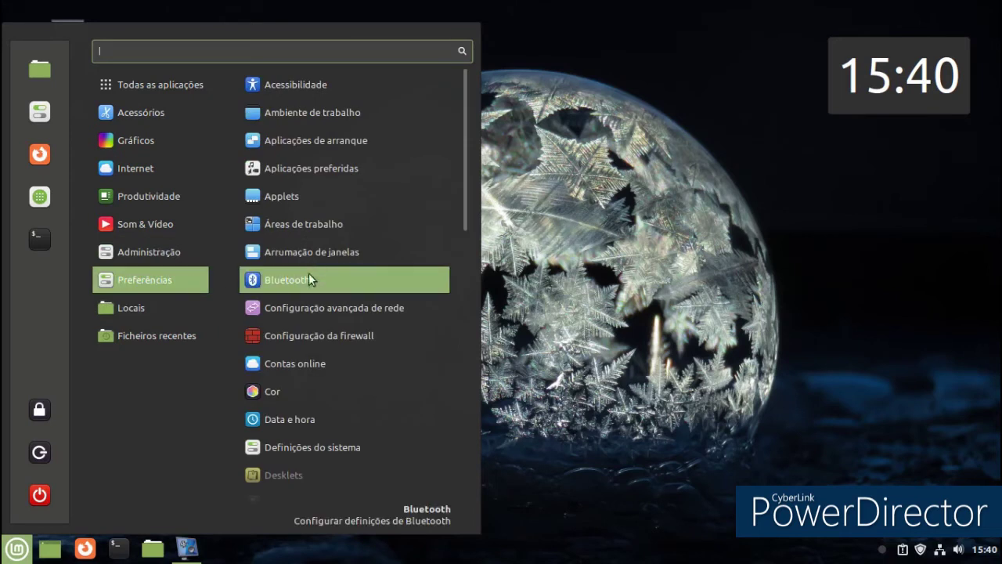
scroll(309, 270, down, 5)
scroll(332, 264, down, 5)
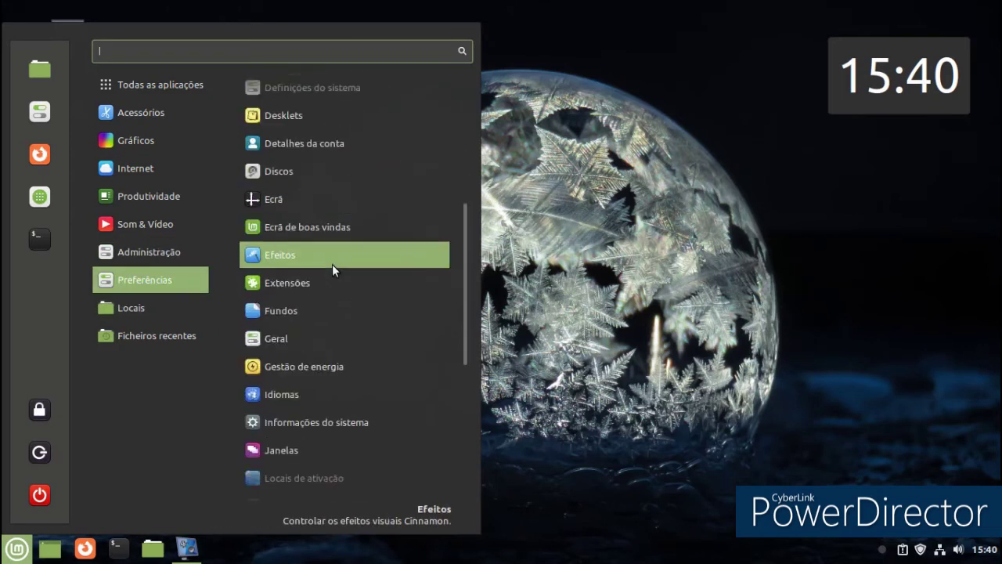
scroll(331, 264, down, 12)
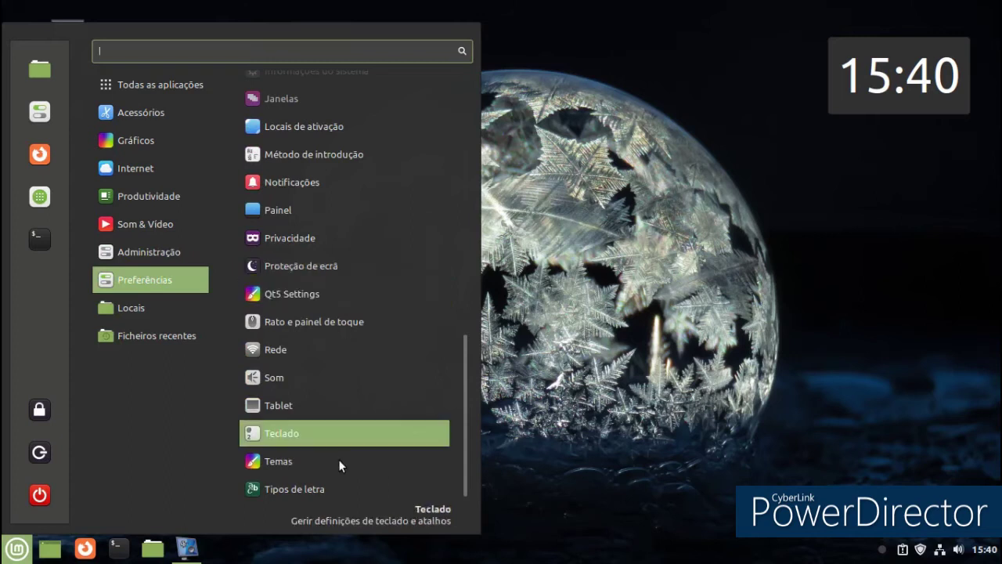
click(338, 433)
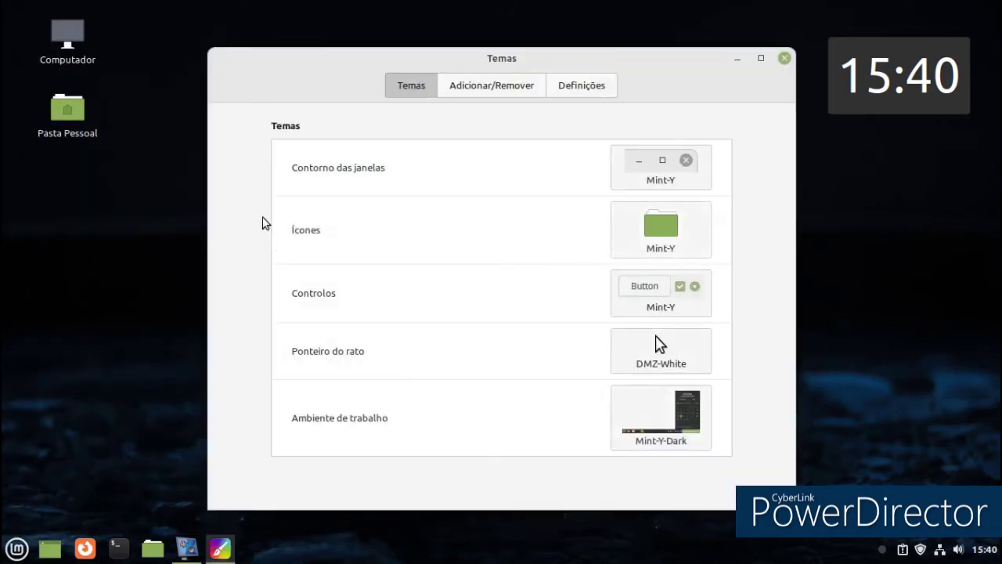
click(694, 183)
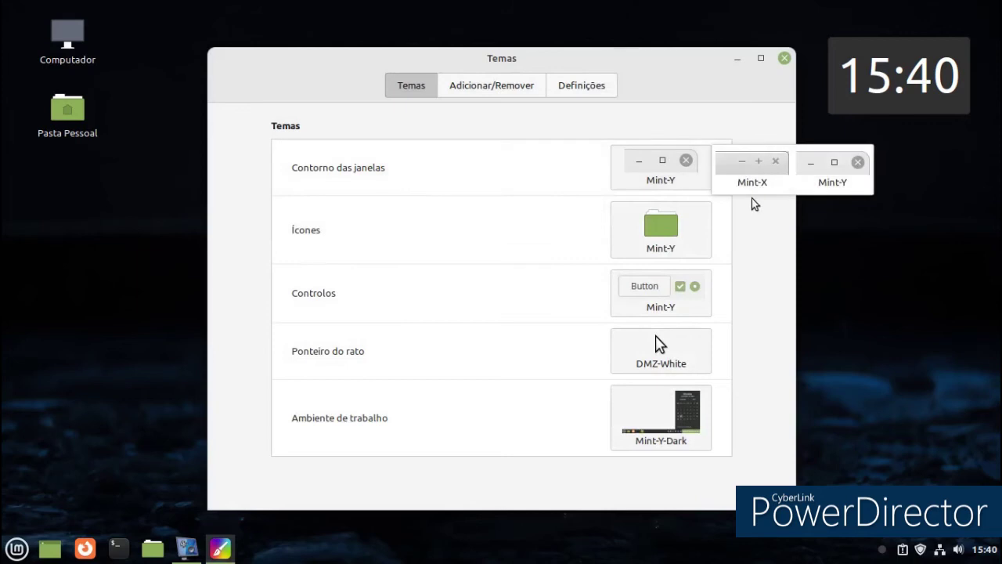
click(693, 251)
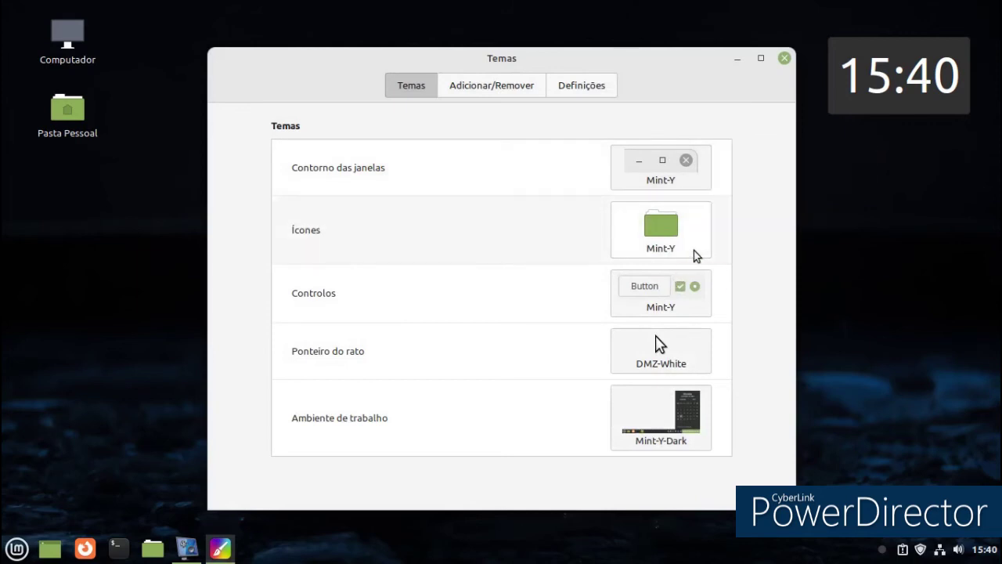
View the icon themes offered for Ícones and set Controlos to Mint-Y-Dark-Teal.
click(699, 250)
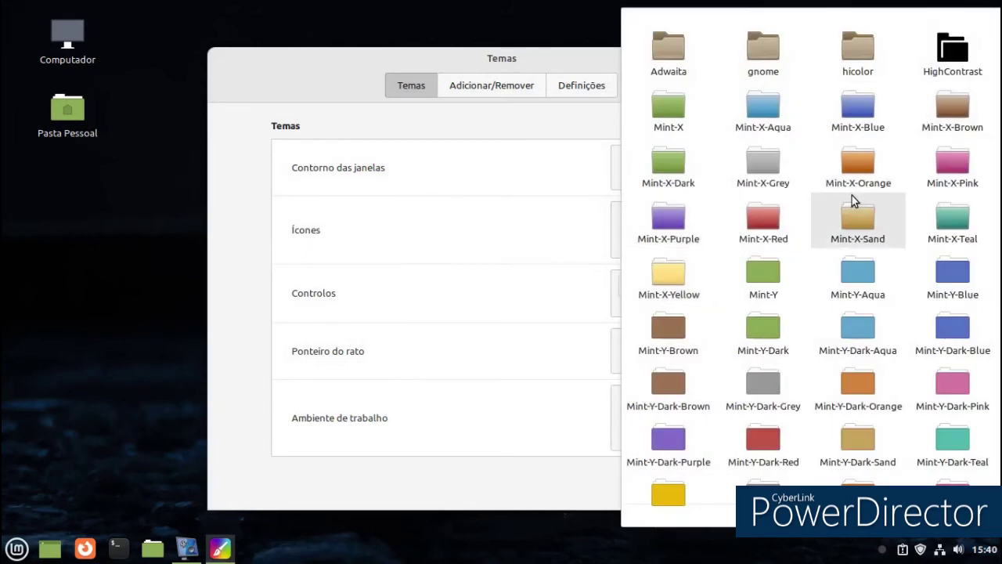
click(512, 486)
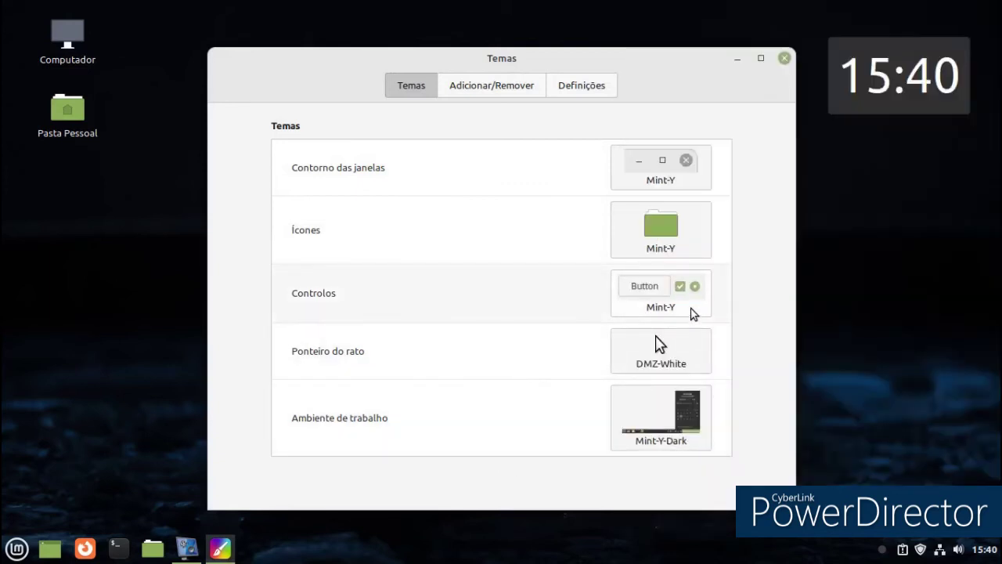
click(694, 313)
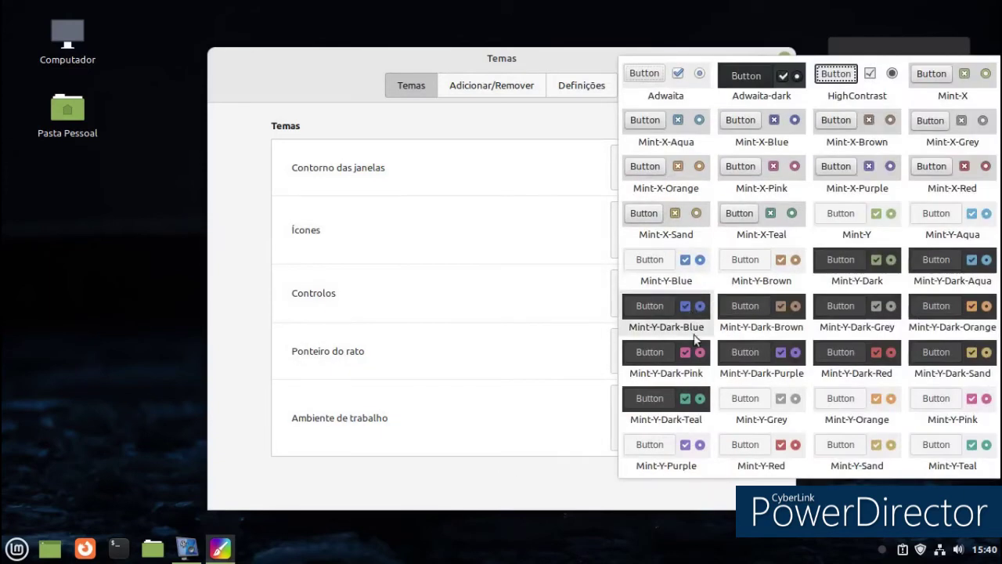
click(668, 399)
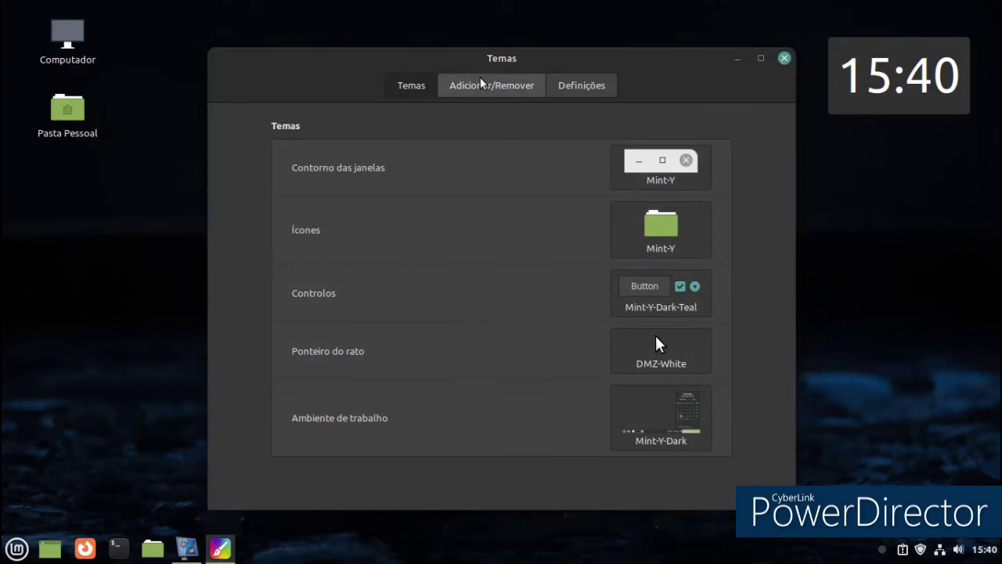
Download and install the CBlack theme from the online themes list.
click(481, 83)
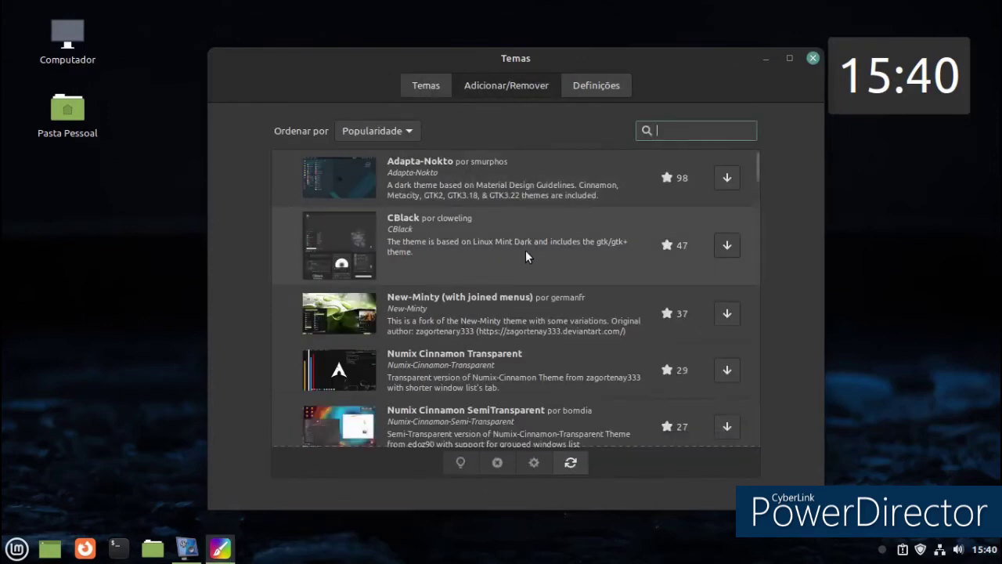
click(585, 246)
click(721, 249)
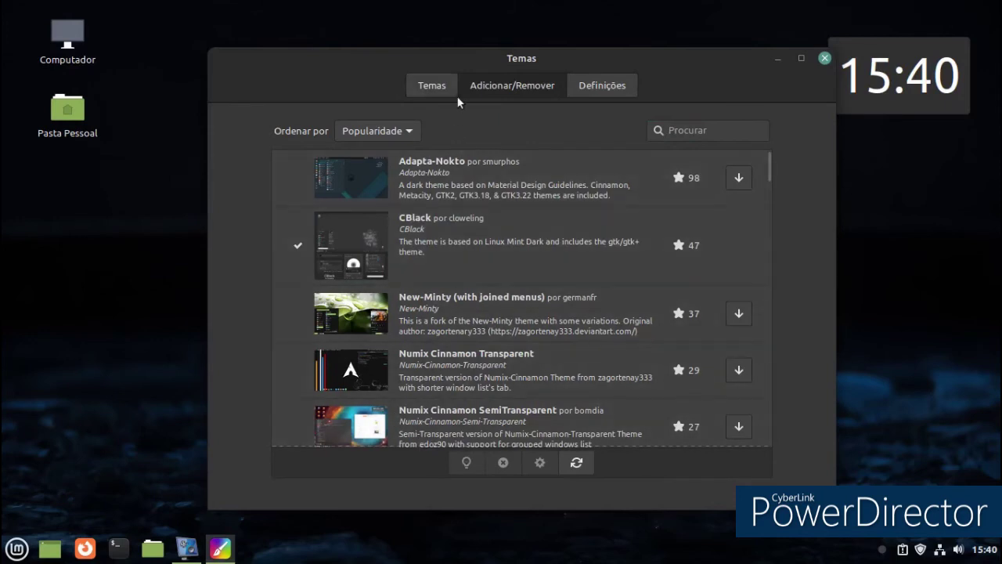
Set the Ambiente de trabalho theme to CBlack.
click(435, 86)
click(669, 408)
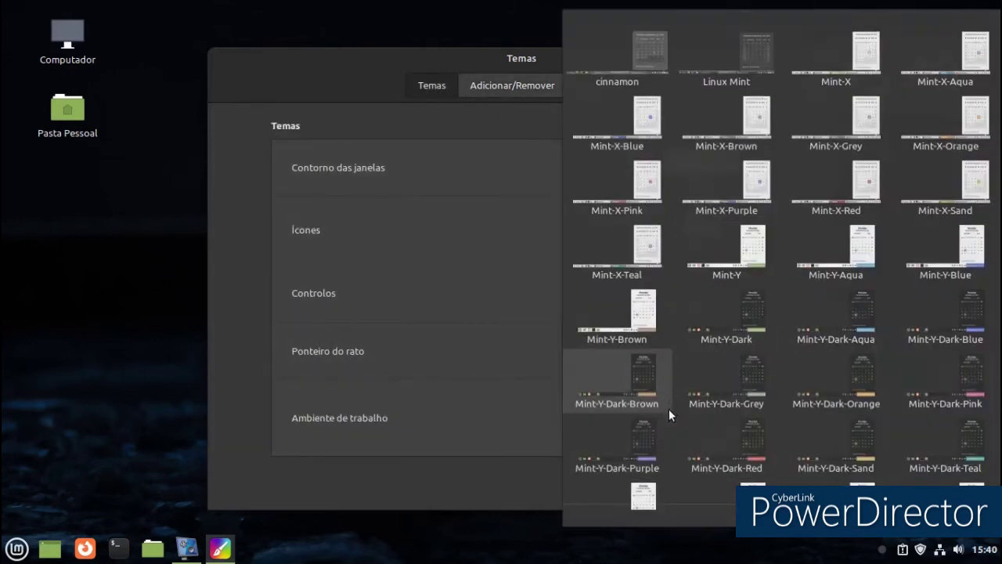
scroll(700, 147, down, 2)
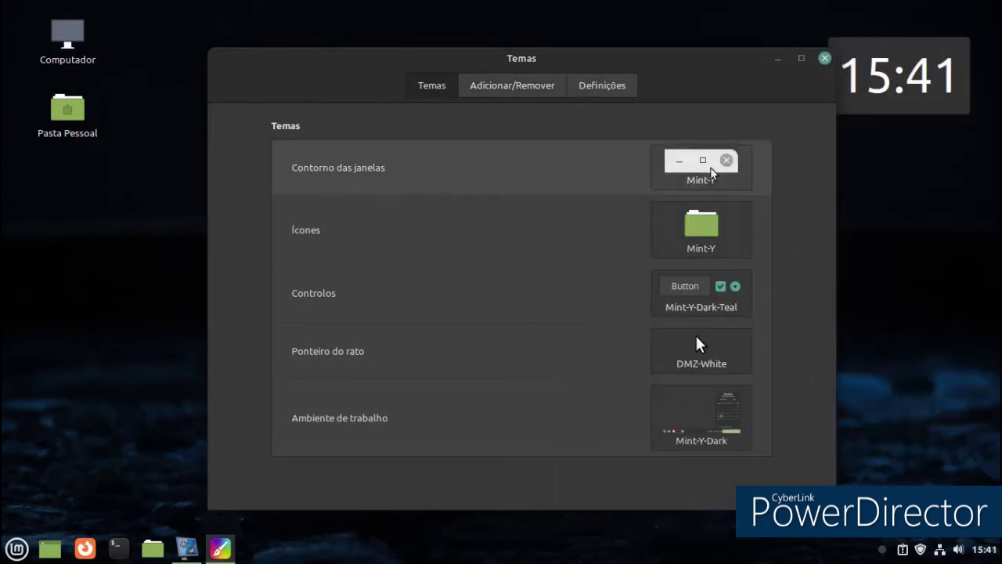
click(669, 405)
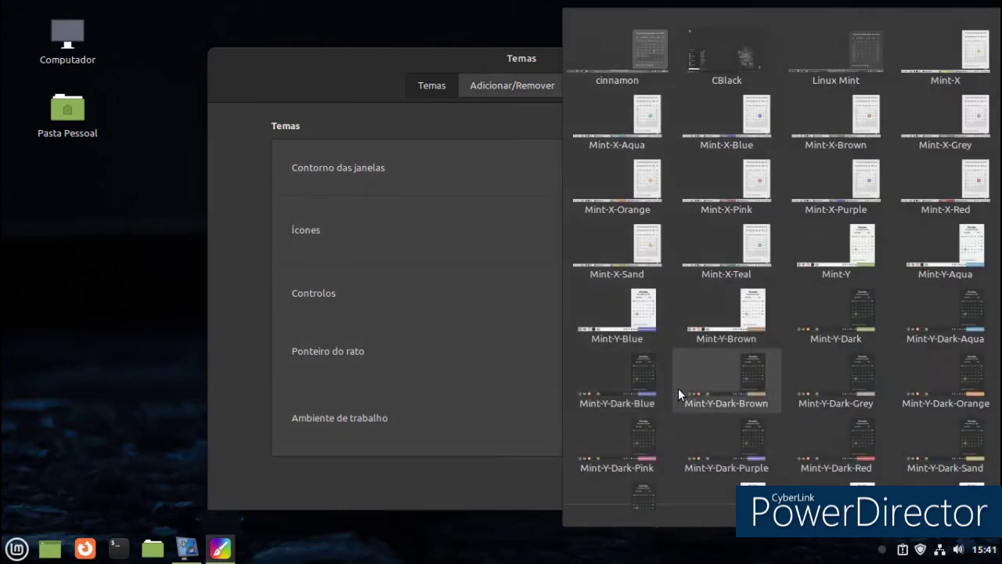
click(754, 39)
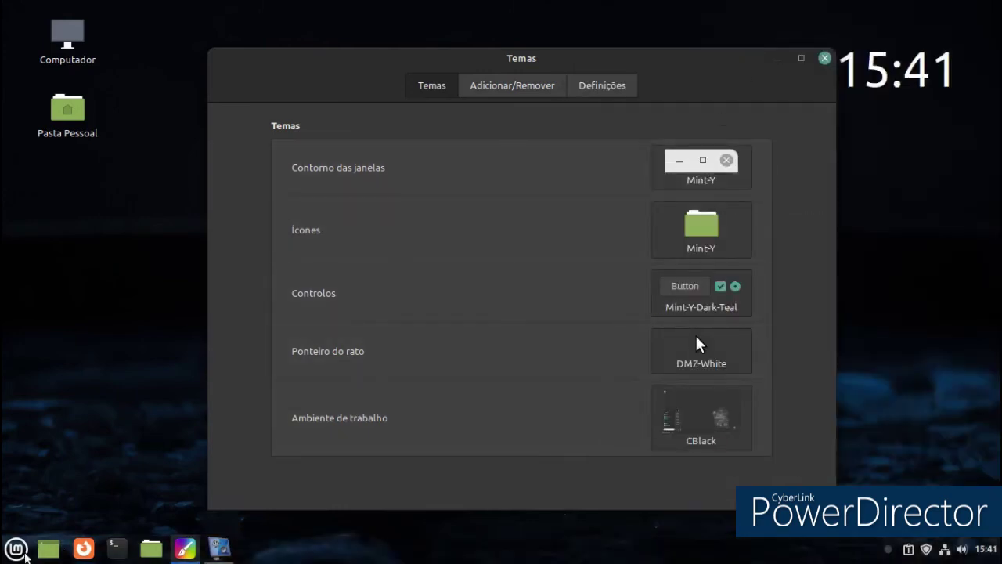
Check how the main menu looks with the new desktop theme and close the Temas window.
click(21, 551)
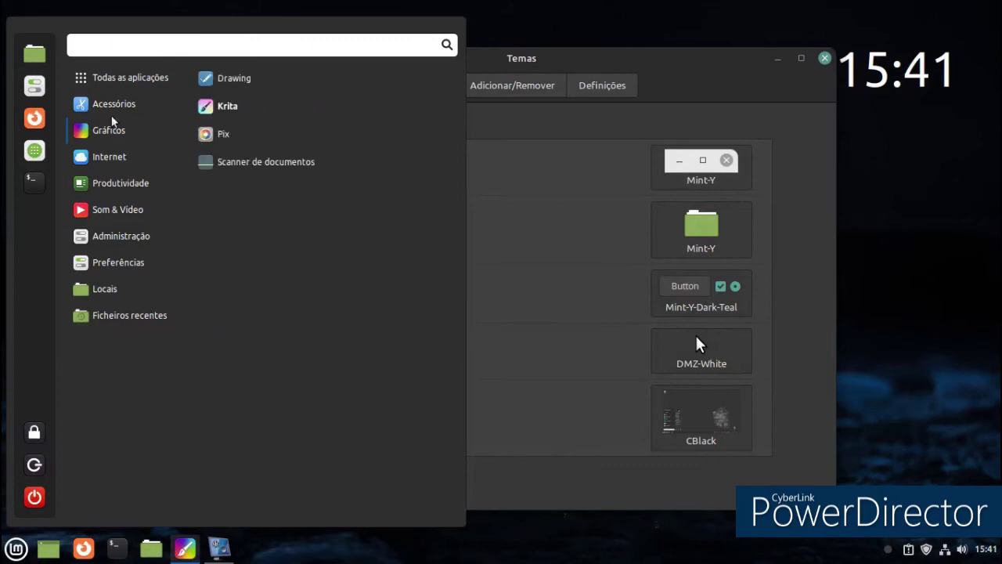
click(495, 464)
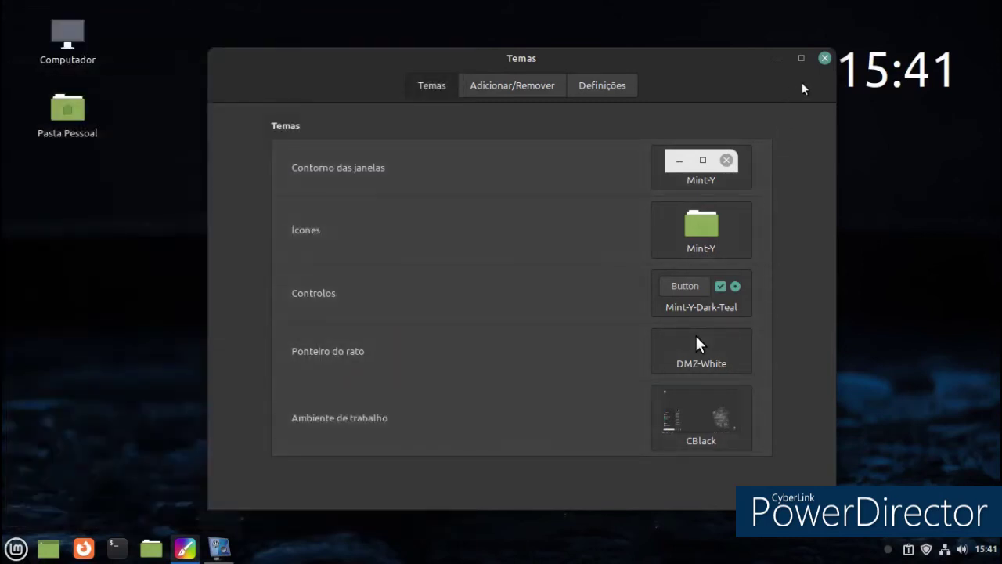
click(825, 58)
Open Monitor do sistema from Administração, view Recursos in an enlarged window and Sistemas de ficheiros, and close it.
click(16, 548)
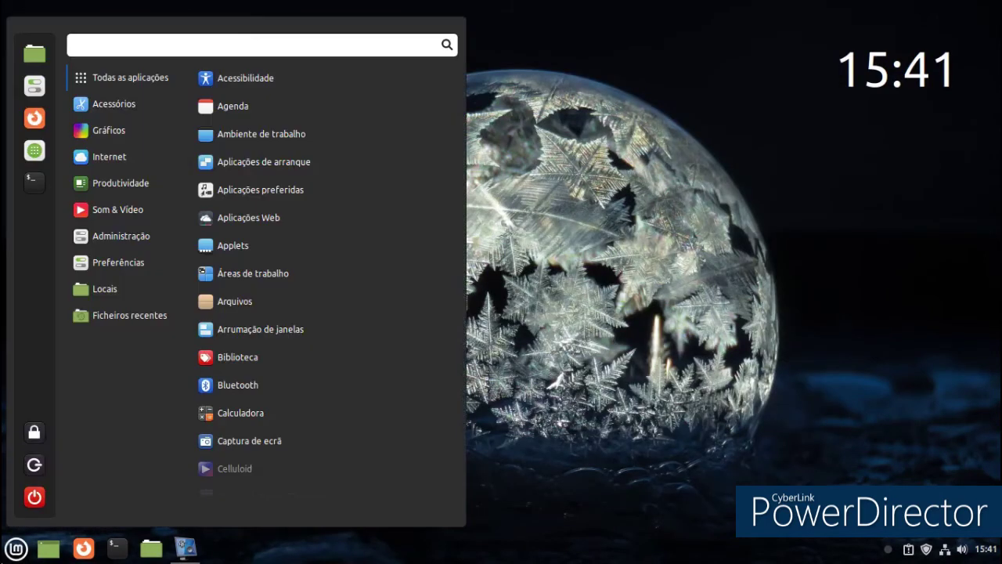
mouse_move(107, 236)
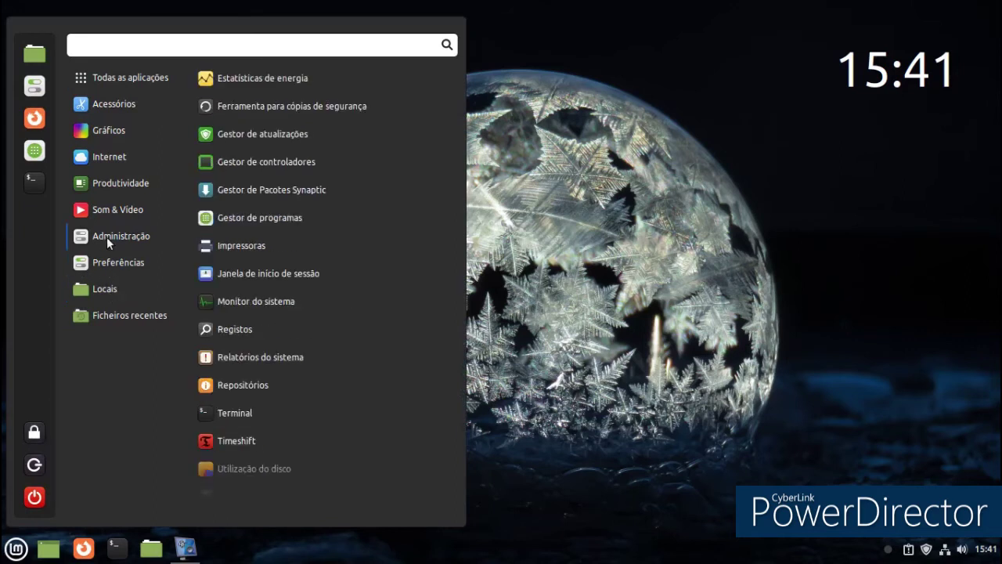
click(312, 289)
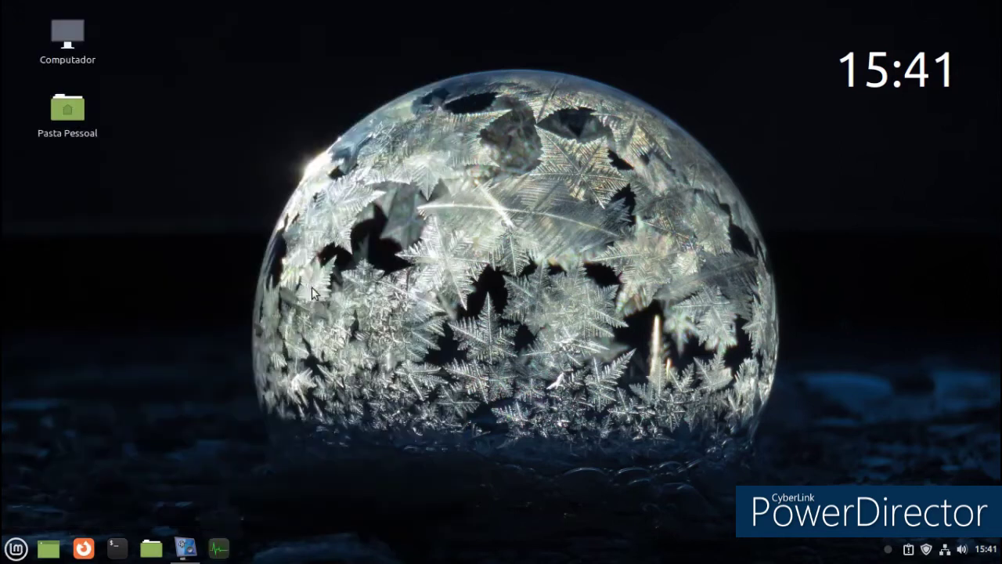
drag(243, 60, 362, 75)
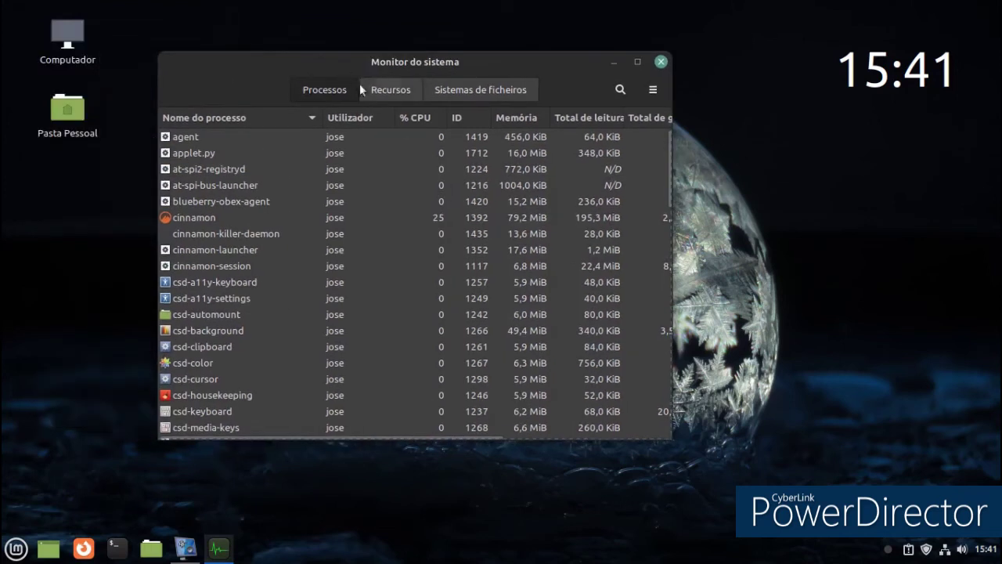
click(379, 92)
drag(664, 438, 782, 485)
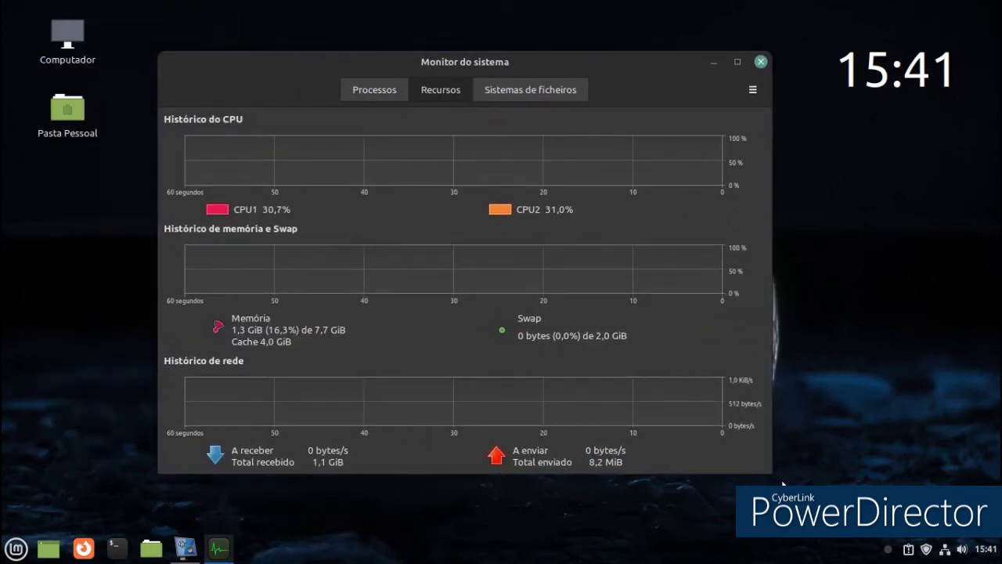
click(505, 92)
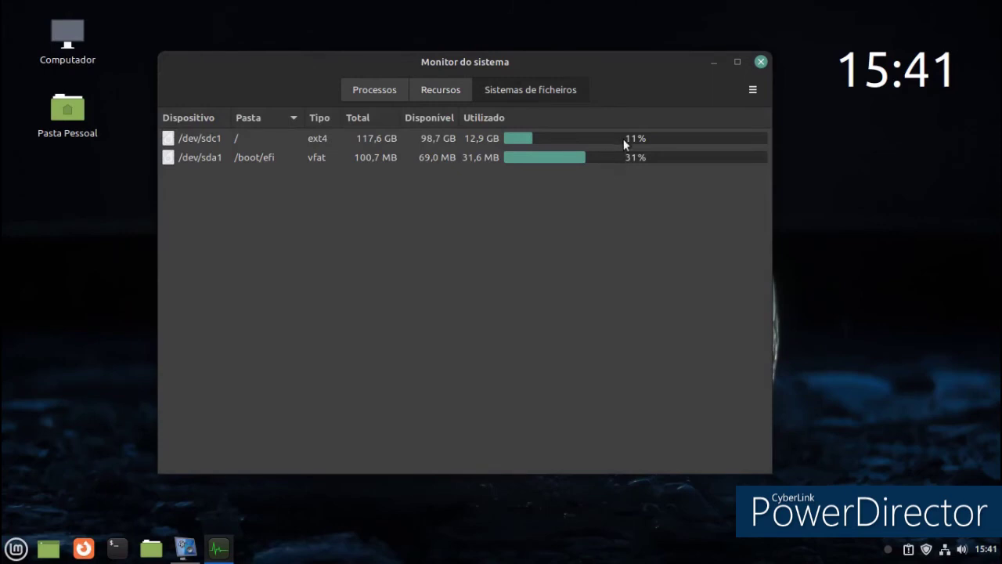
click(761, 62)
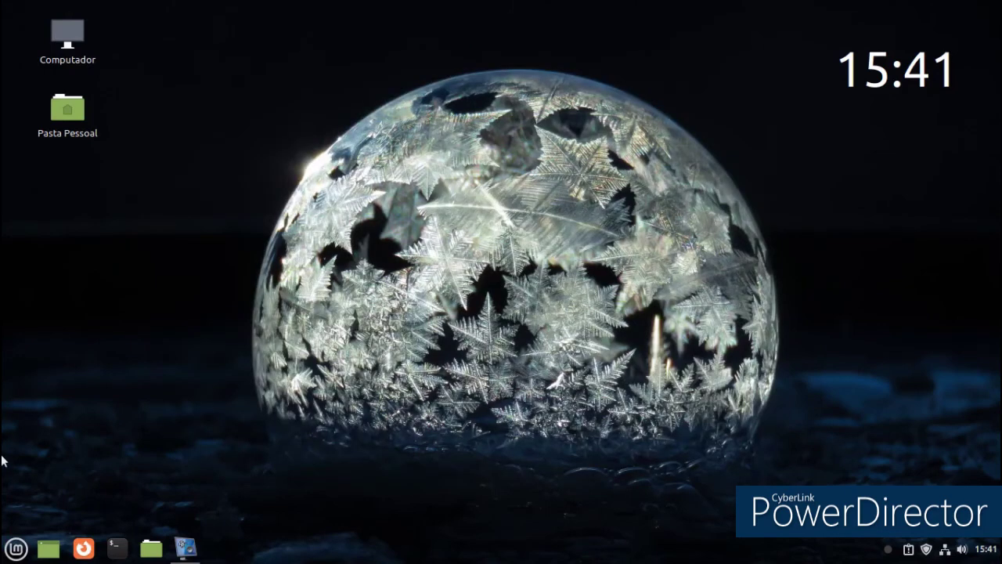
Launch Firefox from the Internet category, view a new browser tab, and close the browser.
click(16, 548)
mouse_move(126, 157)
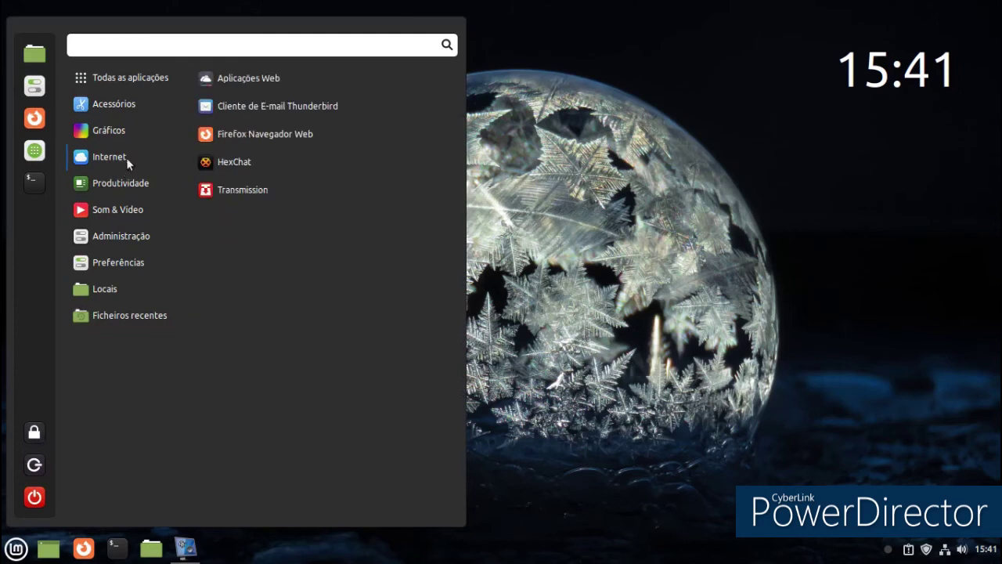
click(270, 131)
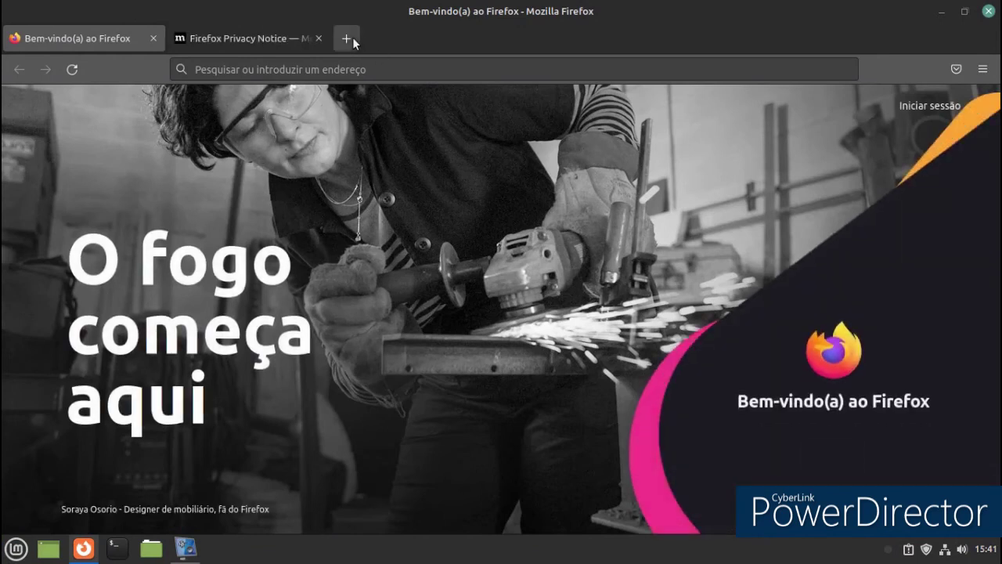
click(349, 37)
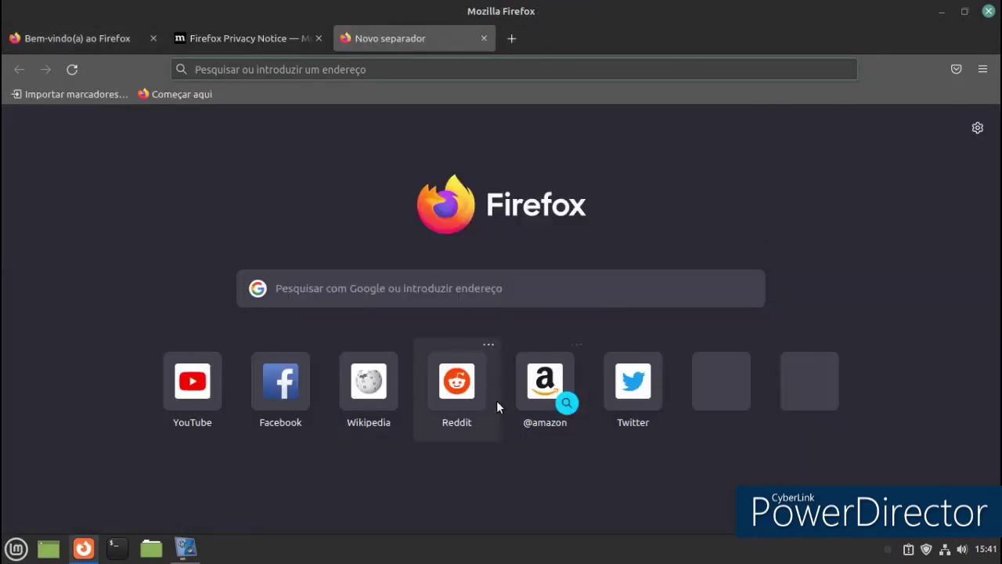
click(473, 398)
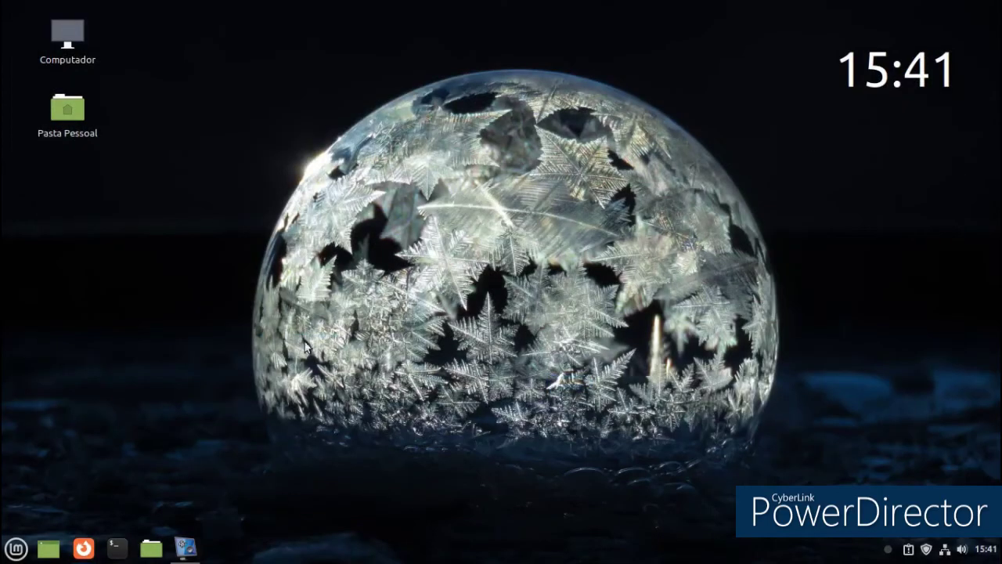
Open Definições do sistema, look through its categories, view Informações do sistema, and close the window.
click(16, 549)
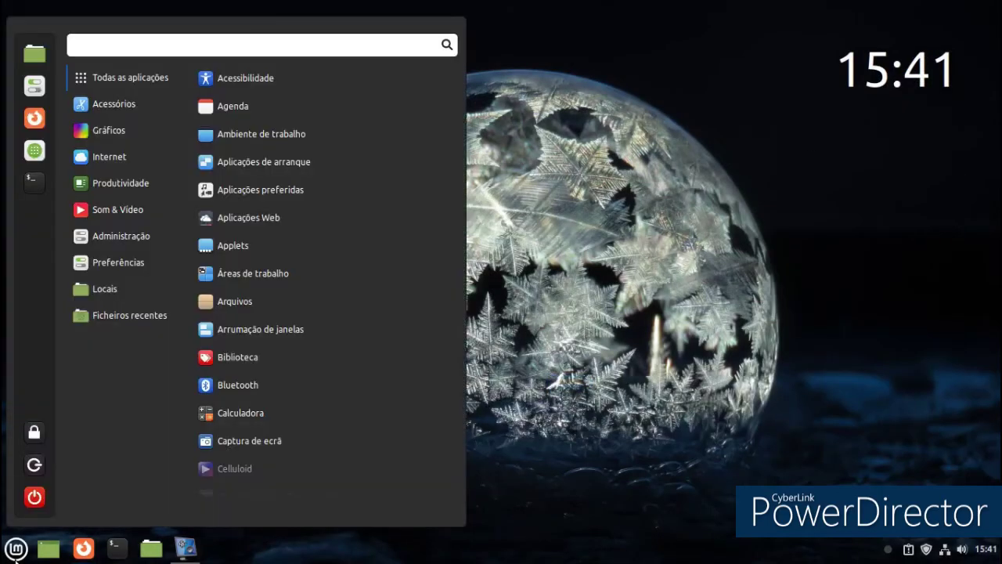
mouse_move(150, 263)
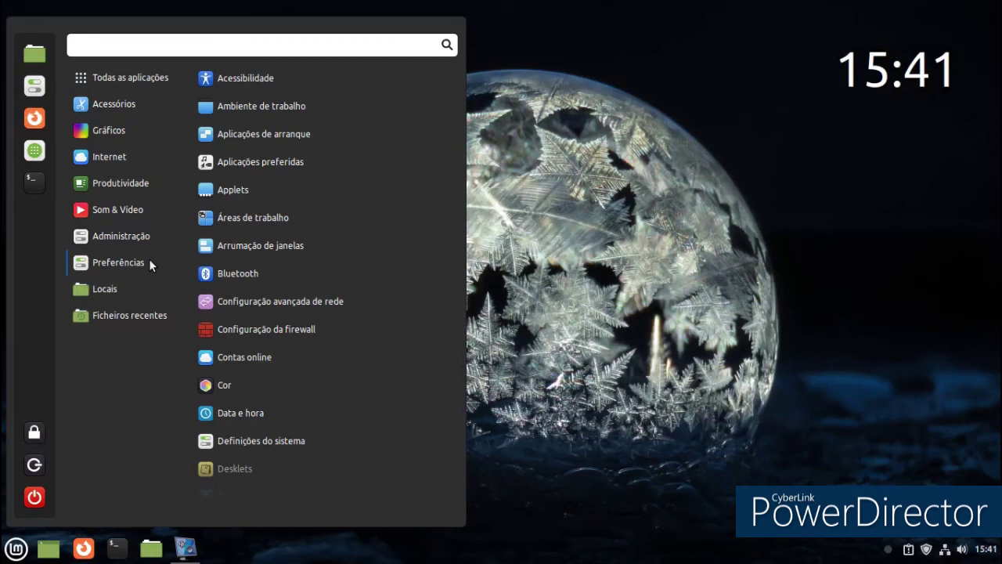
key(Escape)
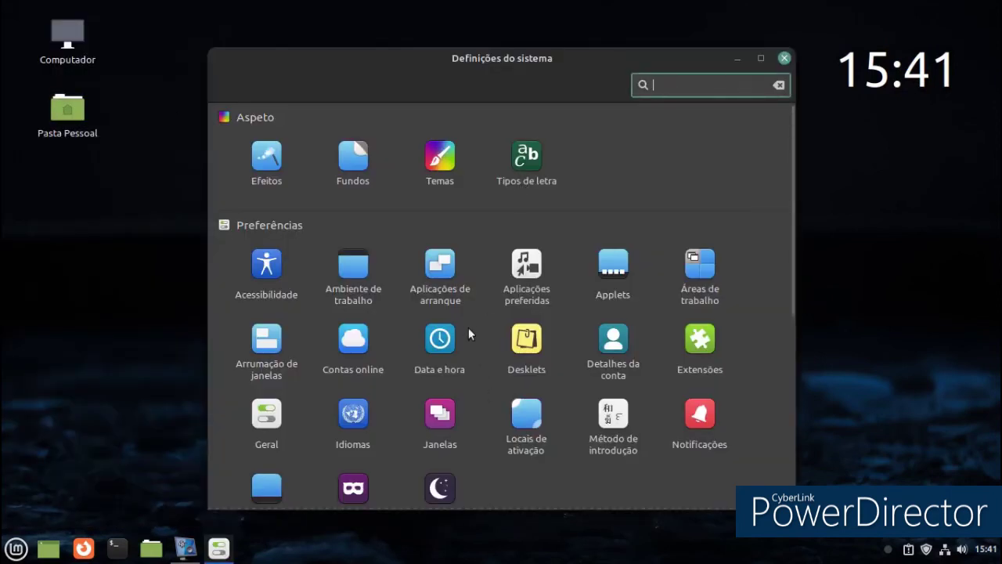
scroll(468, 333, down, 8)
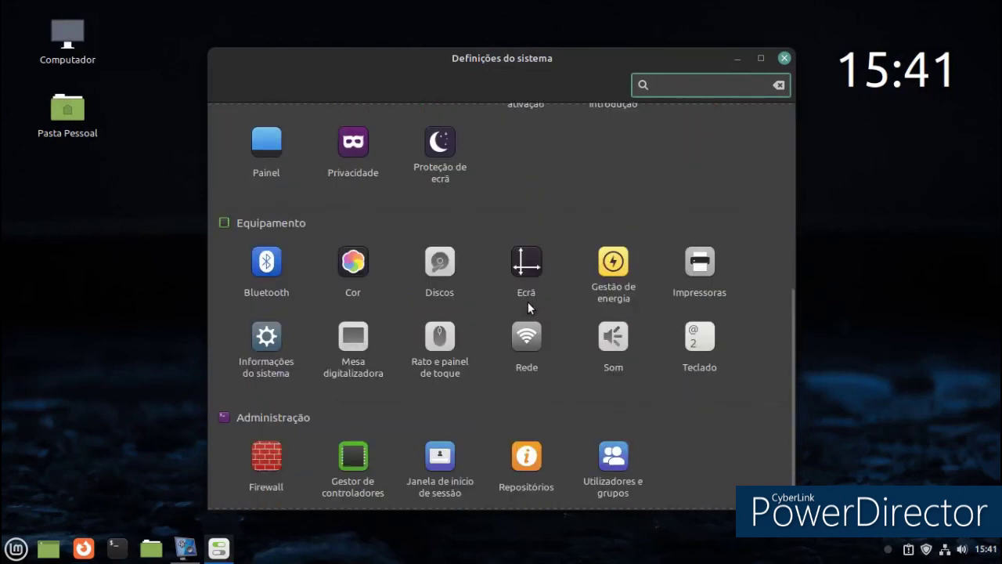
scroll(528, 308, down, 1)
scroll(391, 446, up, 1)
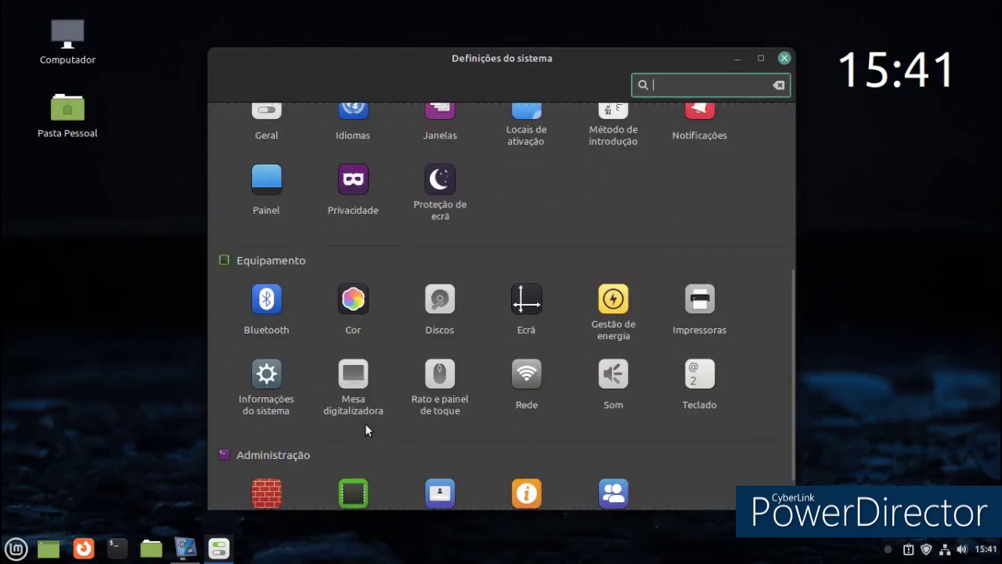
click(258, 378)
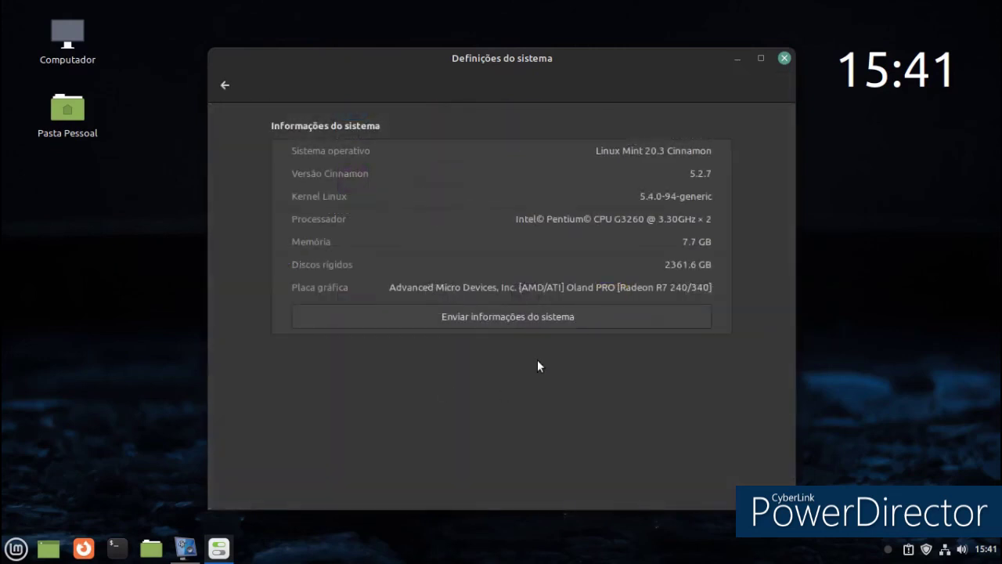
click(782, 60)
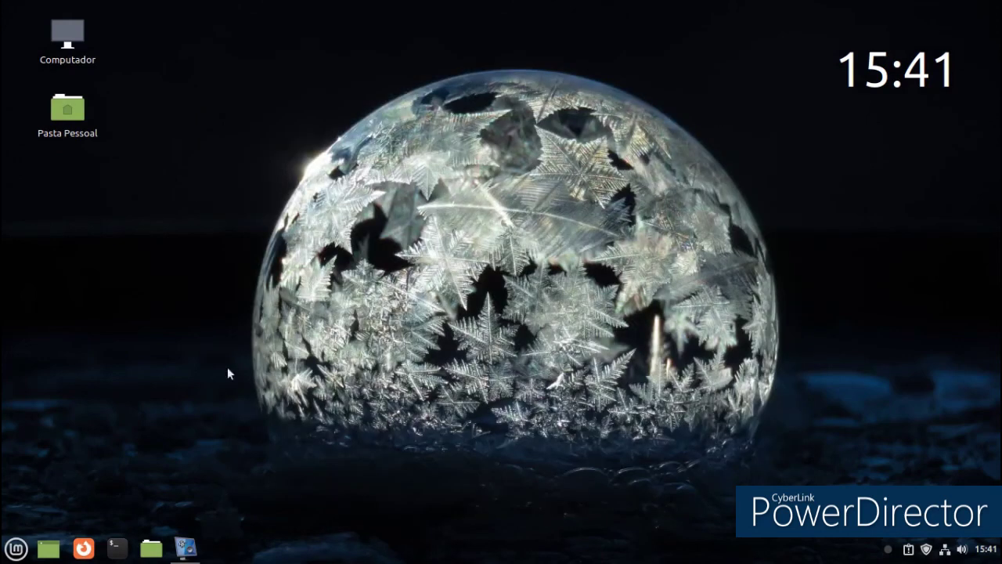